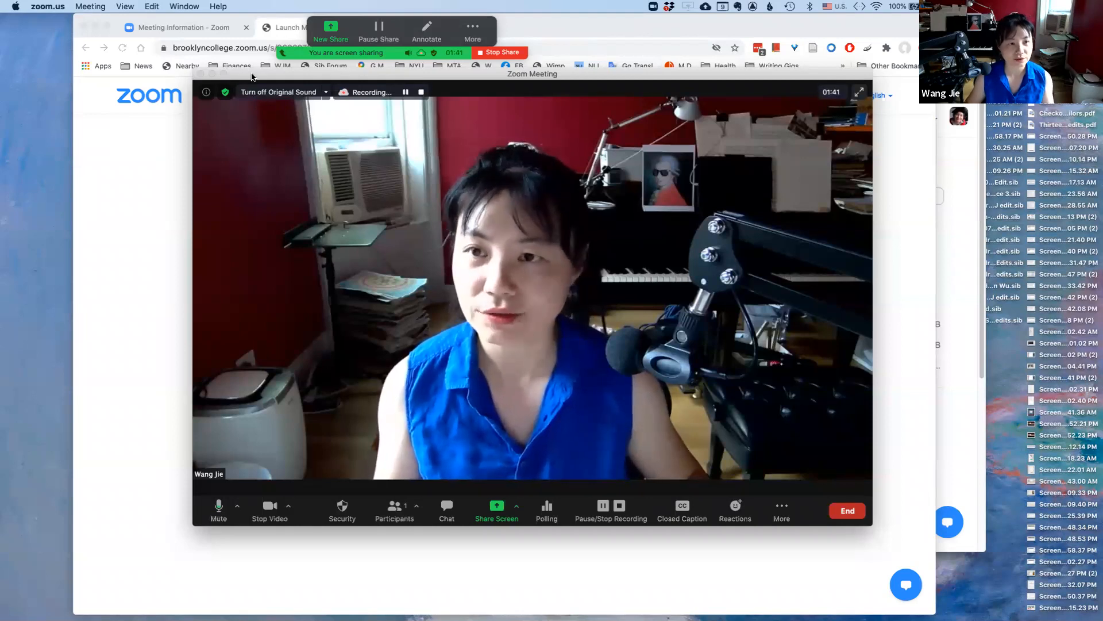
Launch Sibelius and browse the Quick Start window's Learn, New Score and Recent tabs
{"action": "mouse_move", "coordinate": [279, 607]}
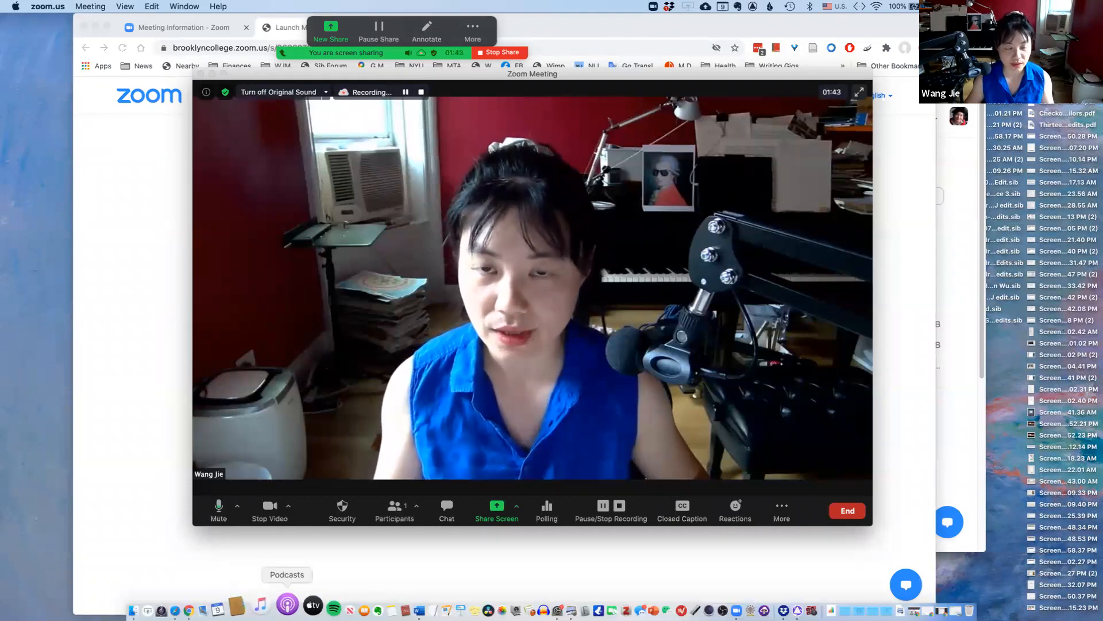
{"action": "left_click", "coordinate": [187, 602]}
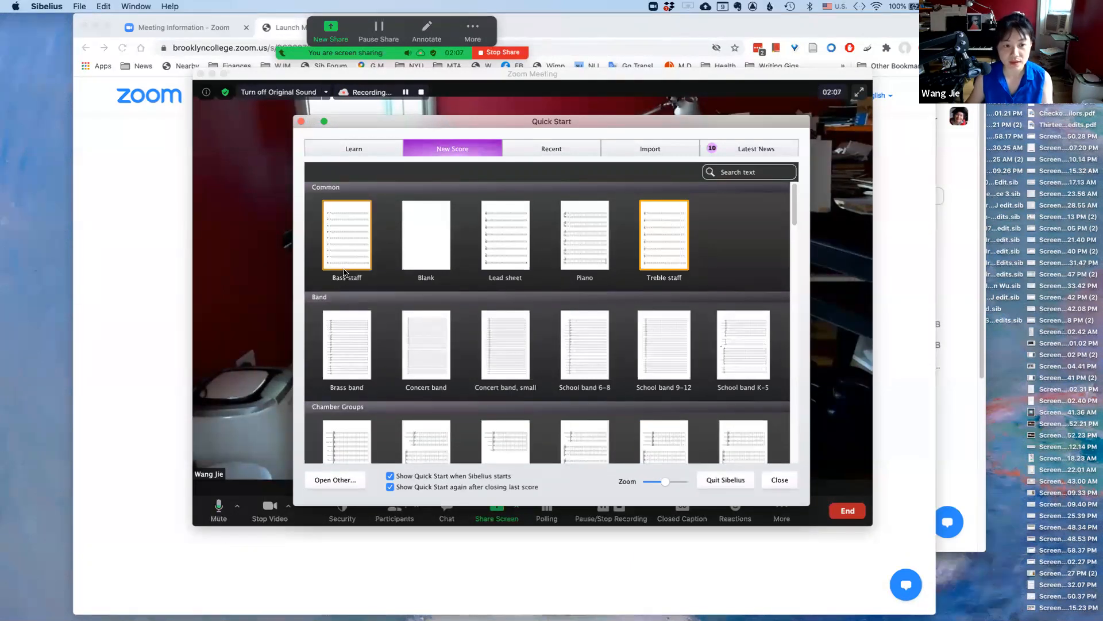
{"action": "left_click", "coordinate": [352, 148]}
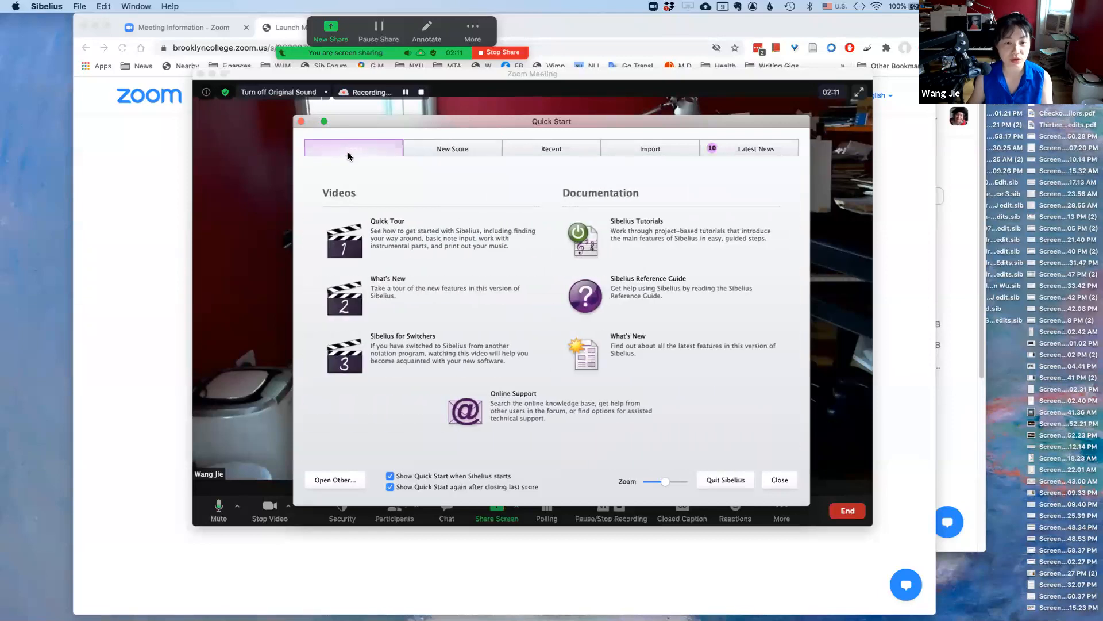
{"action": "left_click", "coordinate": [454, 151]}
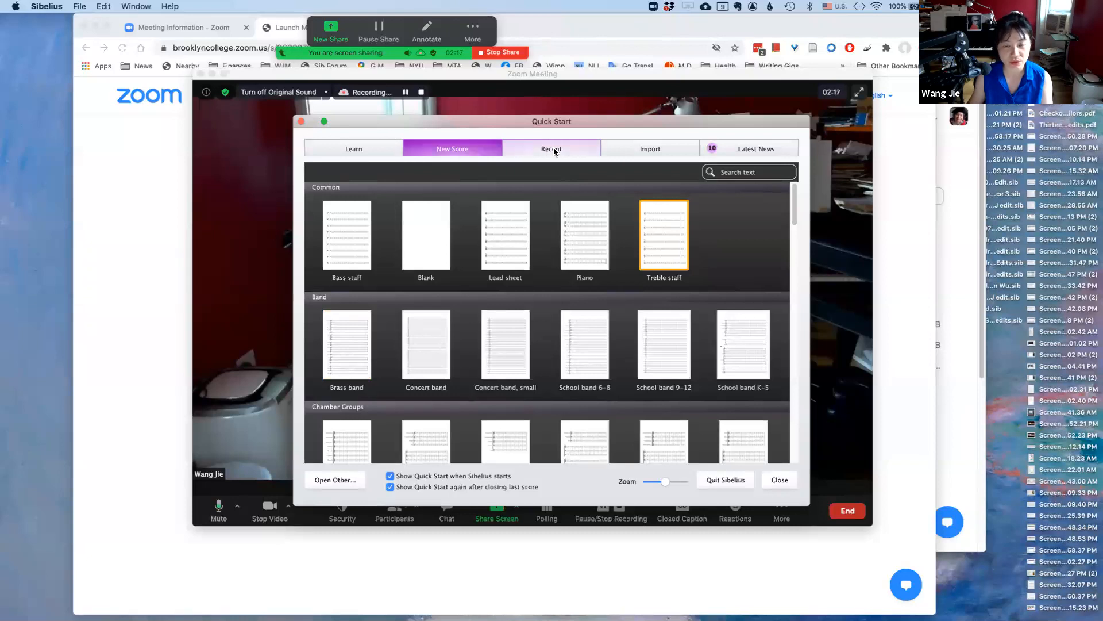
{"action": "left_click", "coordinate": [554, 151]}
{"action": "left_click", "coordinate": [444, 152]}
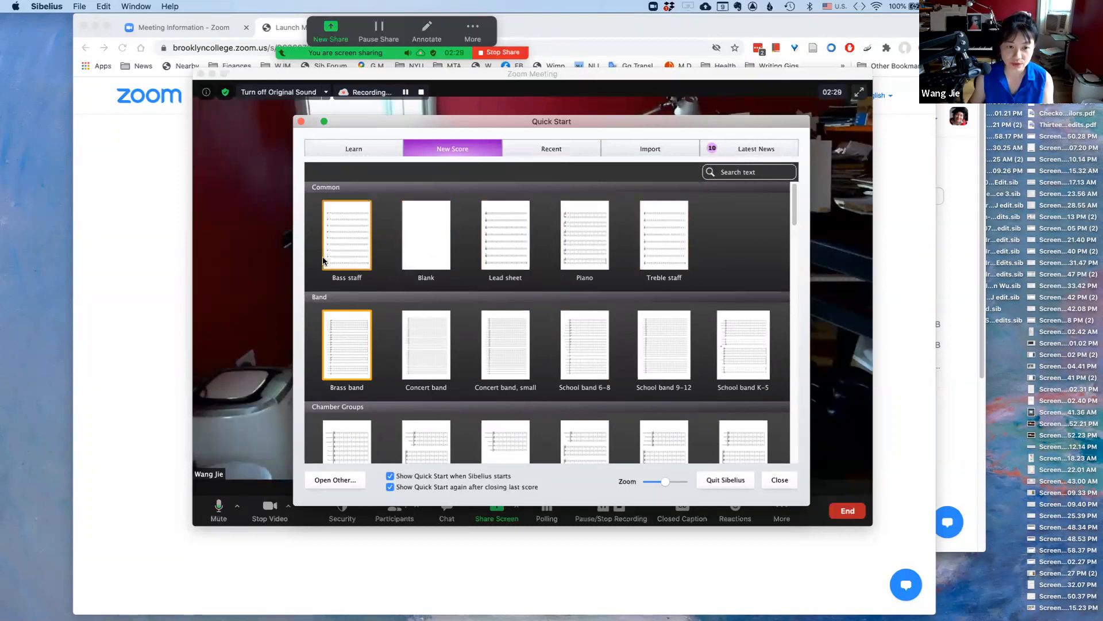
Start a new Treble staff score and choose the 2/4 time signature
{"action": "double_click", "coordinate": [662, 251]}
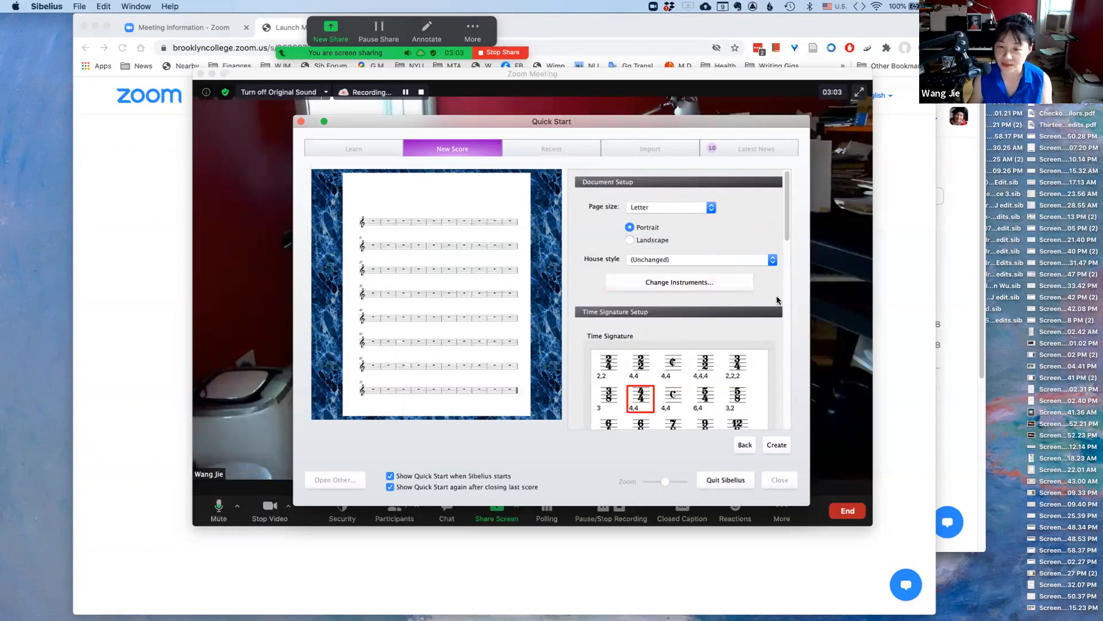
{"action": "scroll", "coordinate": [779, 297], "scroll_direction": "down", "scroll_amount": 5}
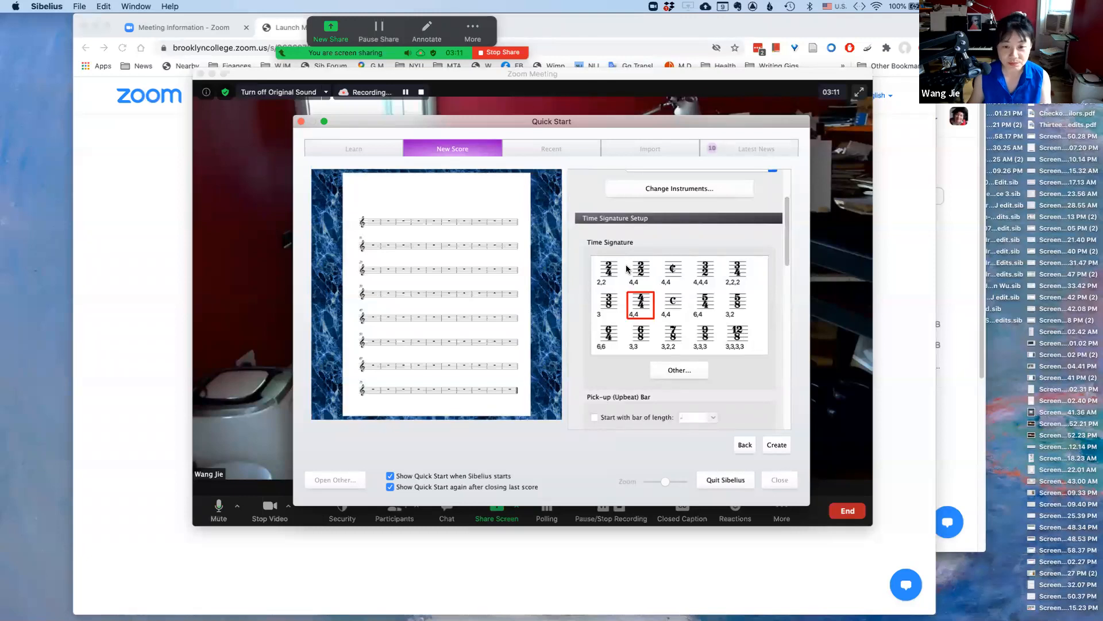
{"action": "left_click", "coordinate": [609, 274]}
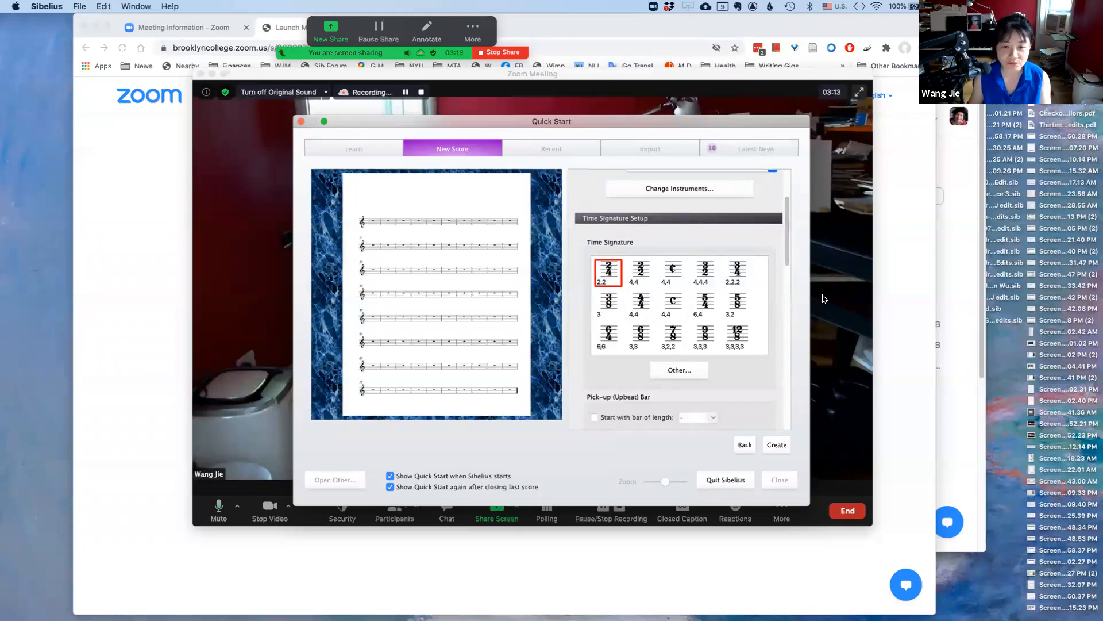
{"action": "left_click", "coordinate": [741, 273]}
{"action": "left_click", "coordinate": [604, 277]}
{"action": "left_click", "coordinate": [742, 274]}
{"action": "left_click", "coordinate": [605, 274]}
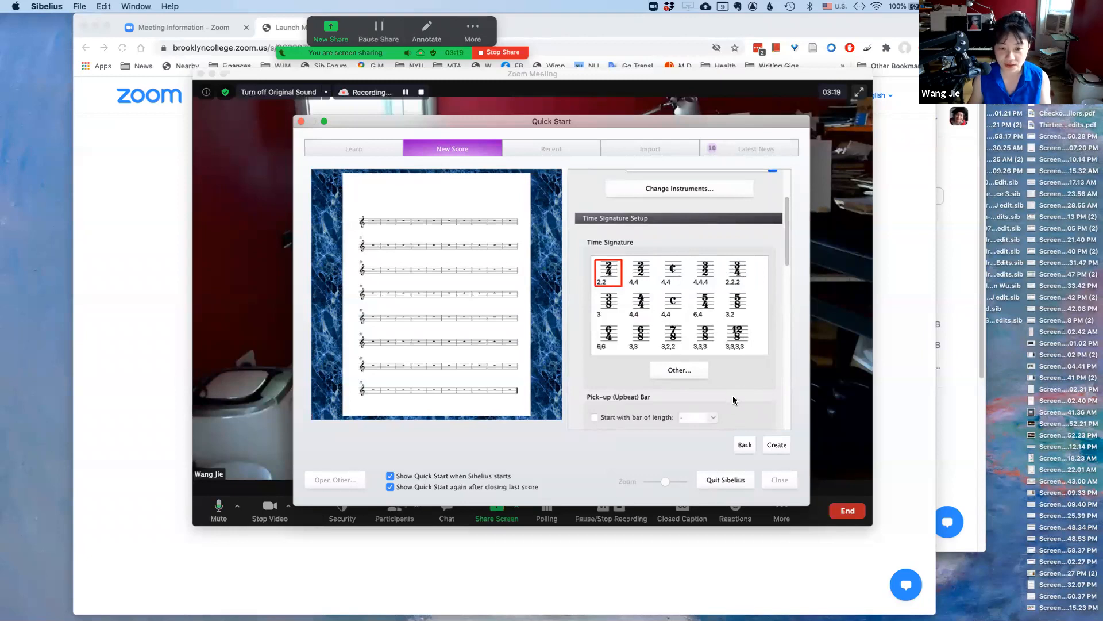
Set the score title to "Test score_Music 1400"
{"action": "scroll", "coordinate": [736, 396], "scroll_direction": "down", "scroll_amount": 5}
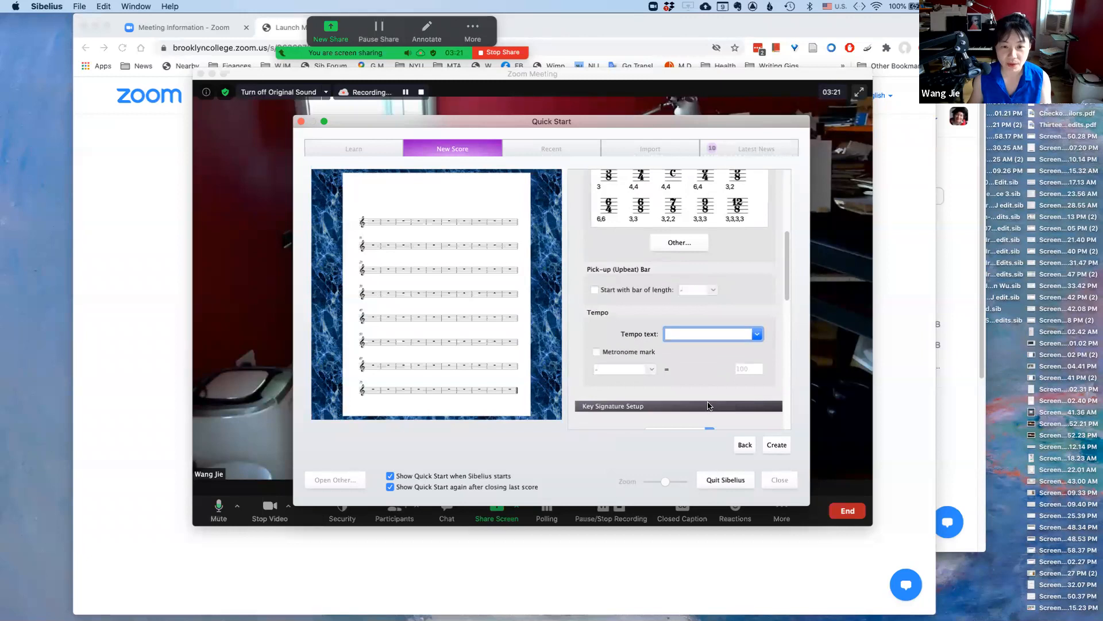
{"action": "scroll", "coordinate": [711, 402], "scroll_direction": "down", "scroll_amount": 5}
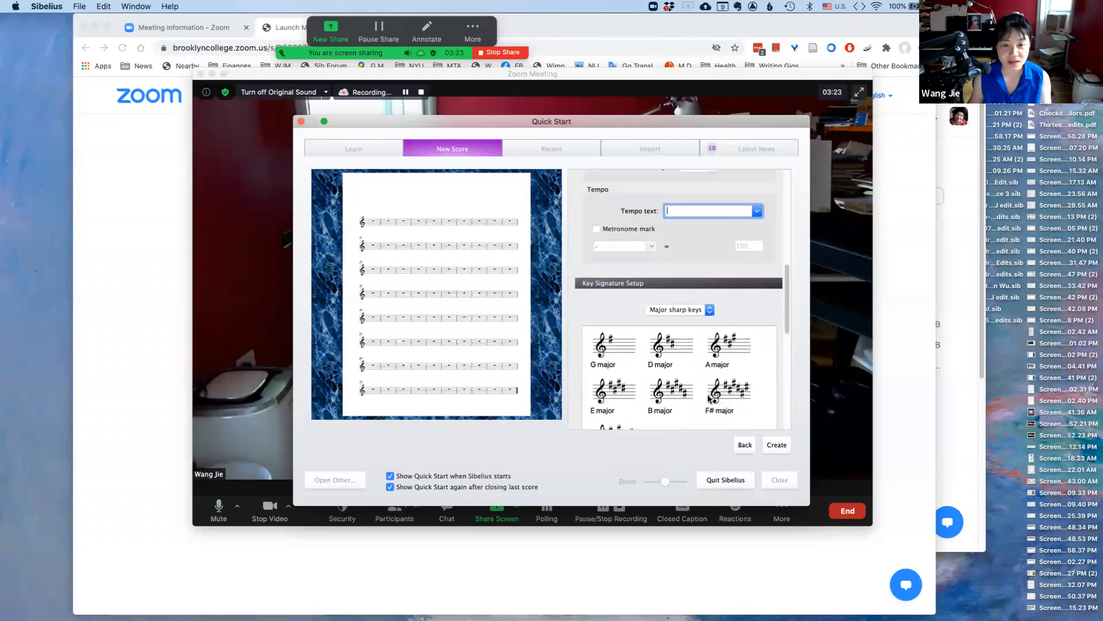
{"action": "scroll", "coordinate": [629, 375], "scroll_direction": "up", "scroll_amount": 2}
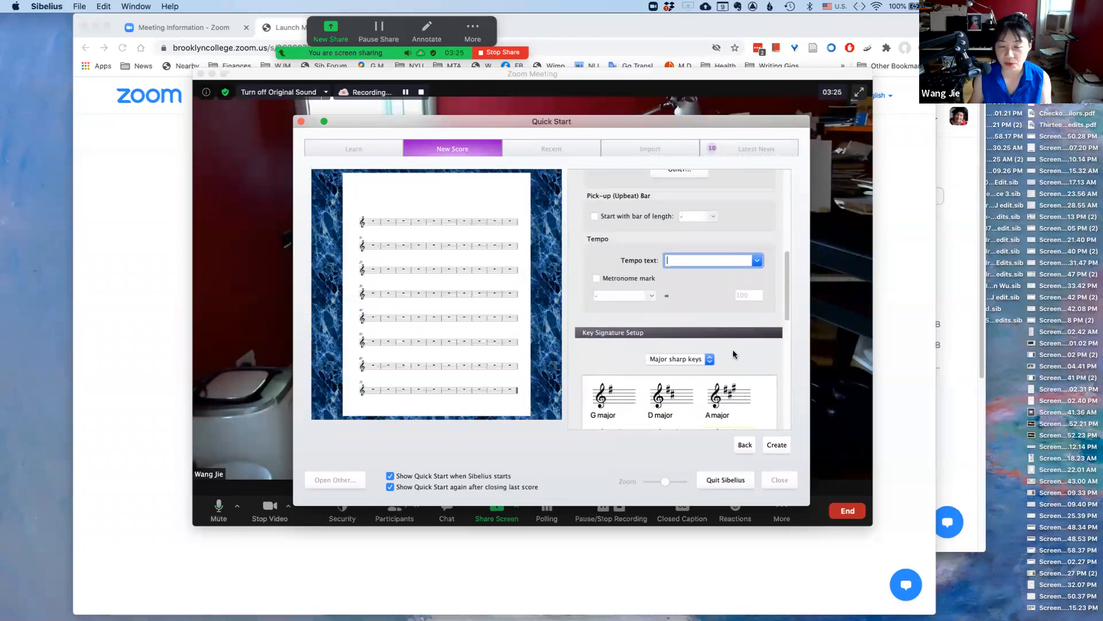
{"action": "scroll", "coordinate": [723, 365], "scroll_direction": "down", "scroll_amount": 5}
{"action": "scroll", "coordinate": [723, 364], "scroll_direction": "down", "scroll_amount": 6}
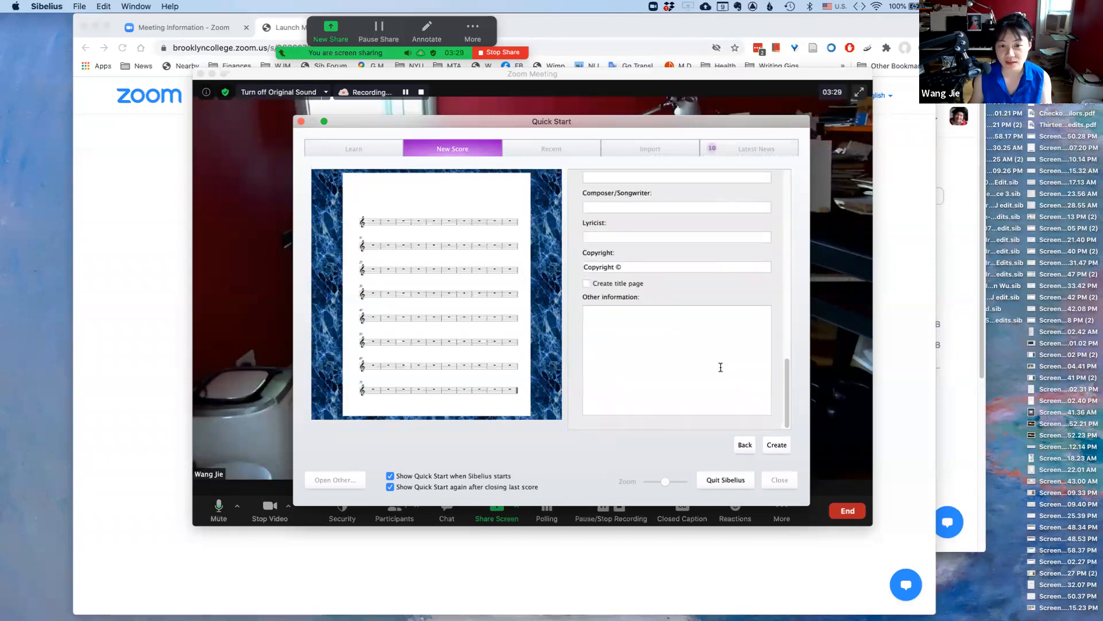
{"action": "scroll", "coordinate": [721, 367], "scroll_direction": "up", "scroll_amount": 3}
{"action": "left_click", "coordinate": [588, 261]}
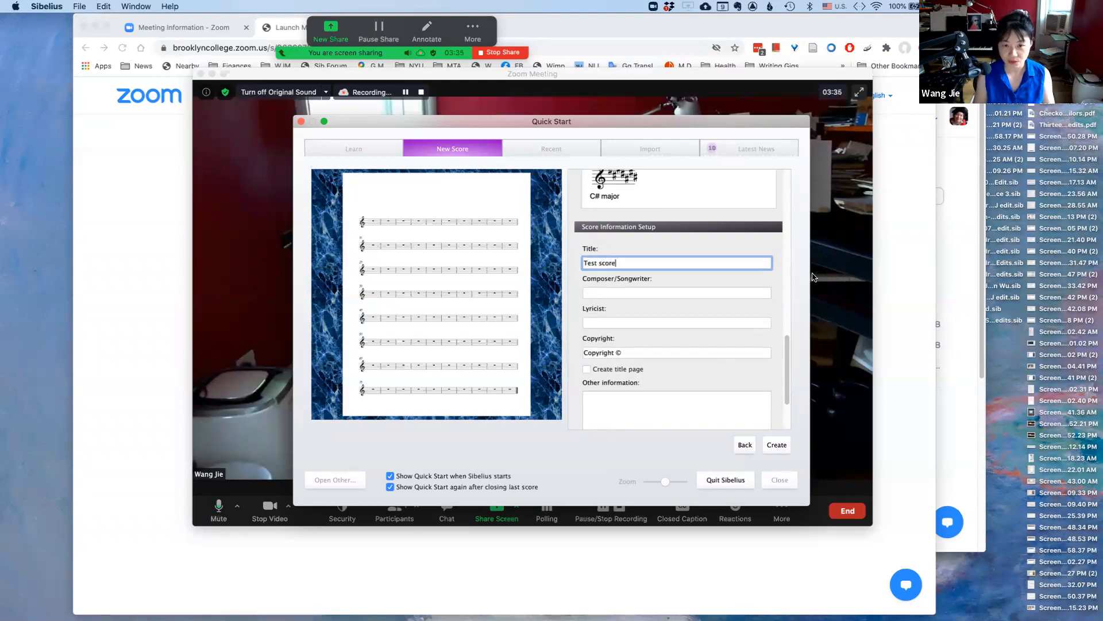
{"action": "type", "text": "Test score_Music 1400"}
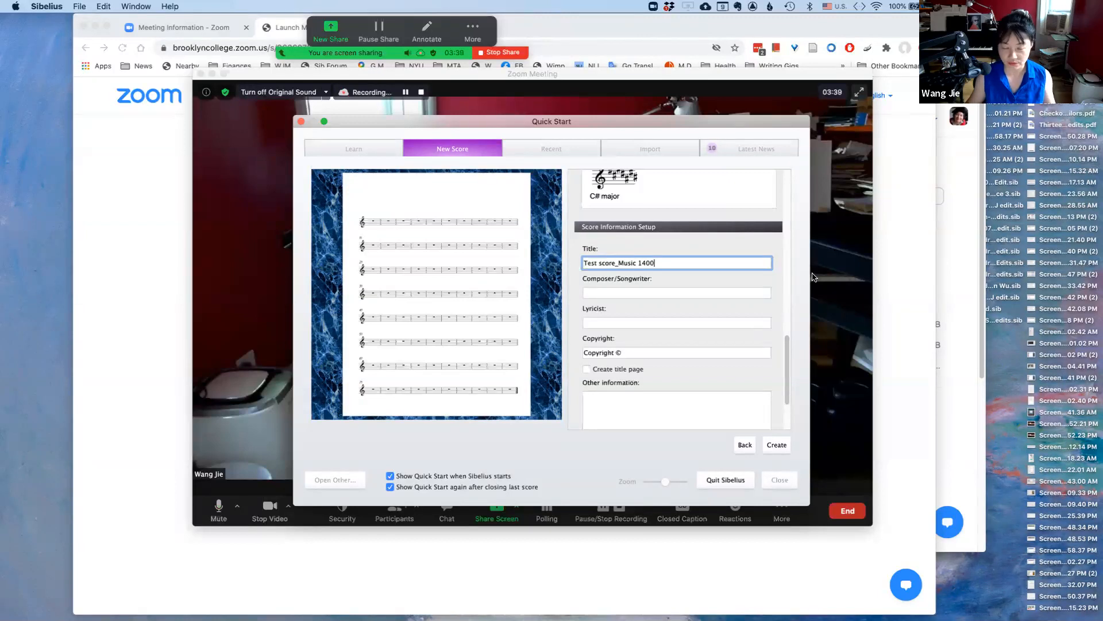
Enter the composer's name and create the score
{"action": "left_click", "coordinate": [717, 291]}
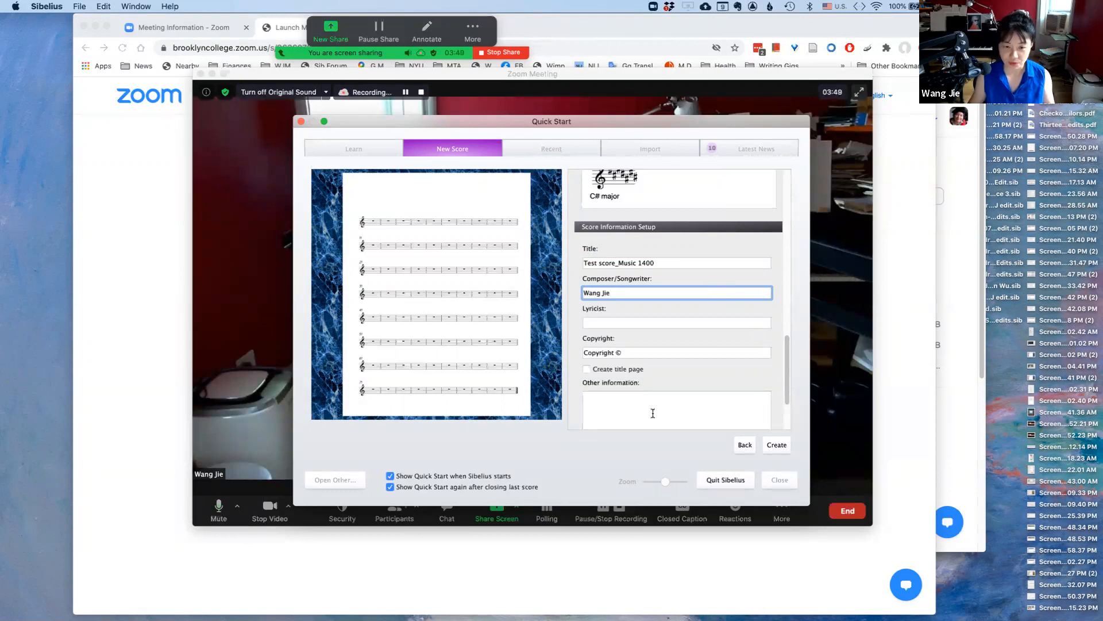
{"action": "scroll", "coordinate": [656, 410], "scroll_direction": "down", "scroll_amount": 3}
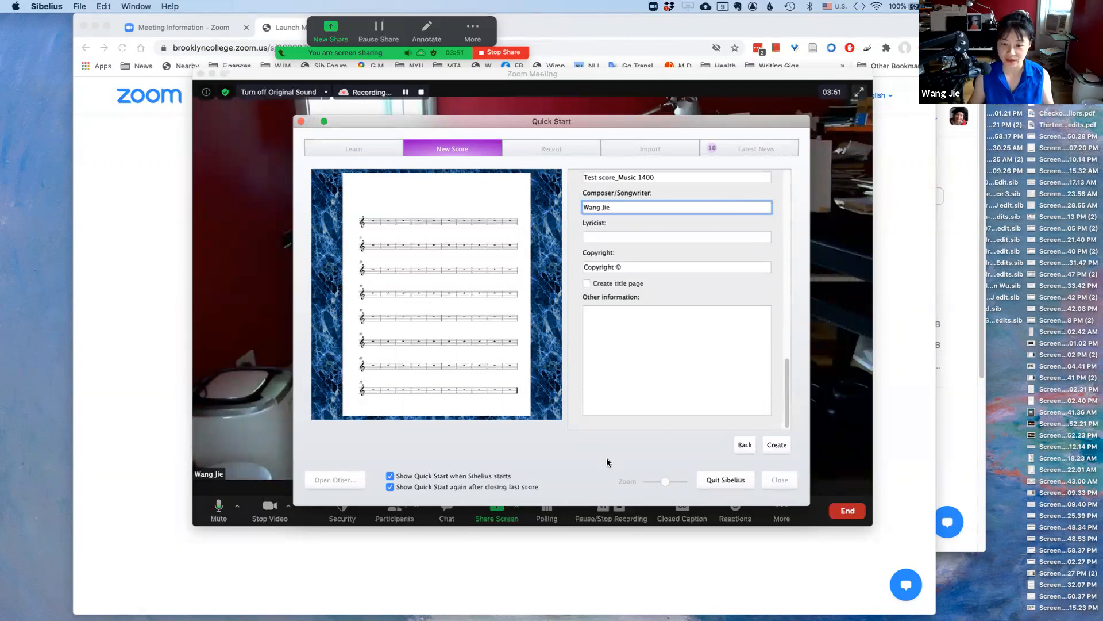
{"action": "left_click", "coordinate": [781, 447]}
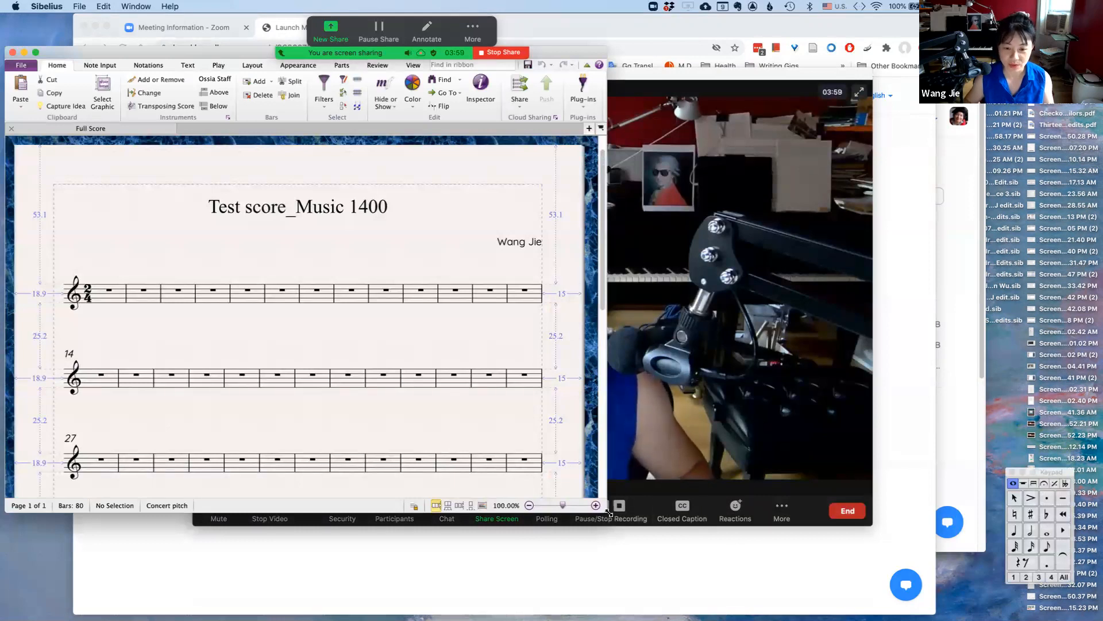
Enlarge and reposition the Sibelius score window
{"action": "left_click_drag", "start_coordinate": [607, 511], "coordinate": [1059, 583]}
{"action": "mouse_move", "coordinate": [575, 48]}
{"action": "left_mouse_down"}
{"action": "mouse_move", "coordinate": [575, 29]}
{"action": "mouse_move", "coordinate": [568, 58]}
{"action": "left_mouse_up"}
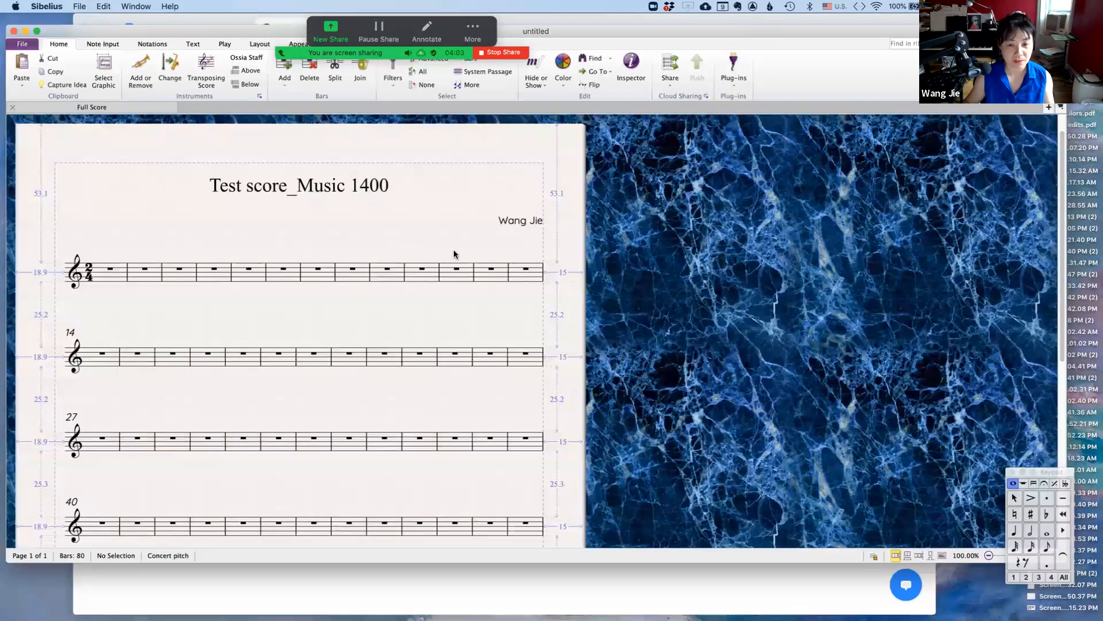
{"action": "scroll", "coordinate": [454, 254], "scroll_direction": "left", "scroll_amount": 8}
{"action": "scroll", "coordinate": [451, 251], "scroll_direction": "right", "scroll_amount": 6}
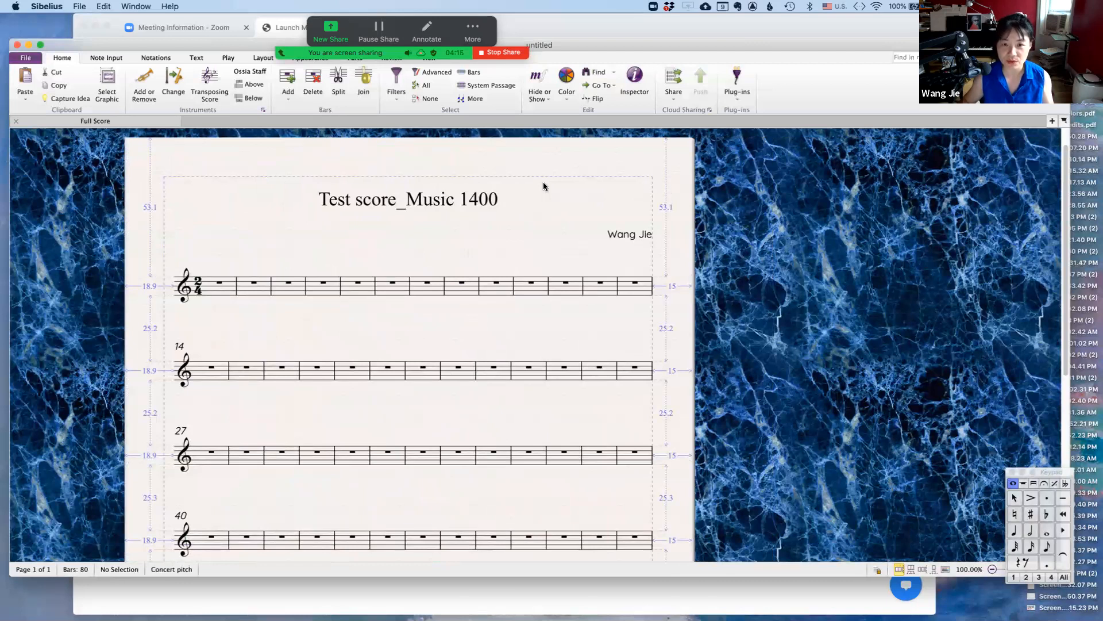
{"action": "left_click_drag", "start_coordinate": [576, 48], "coordinate": [575, 80]}
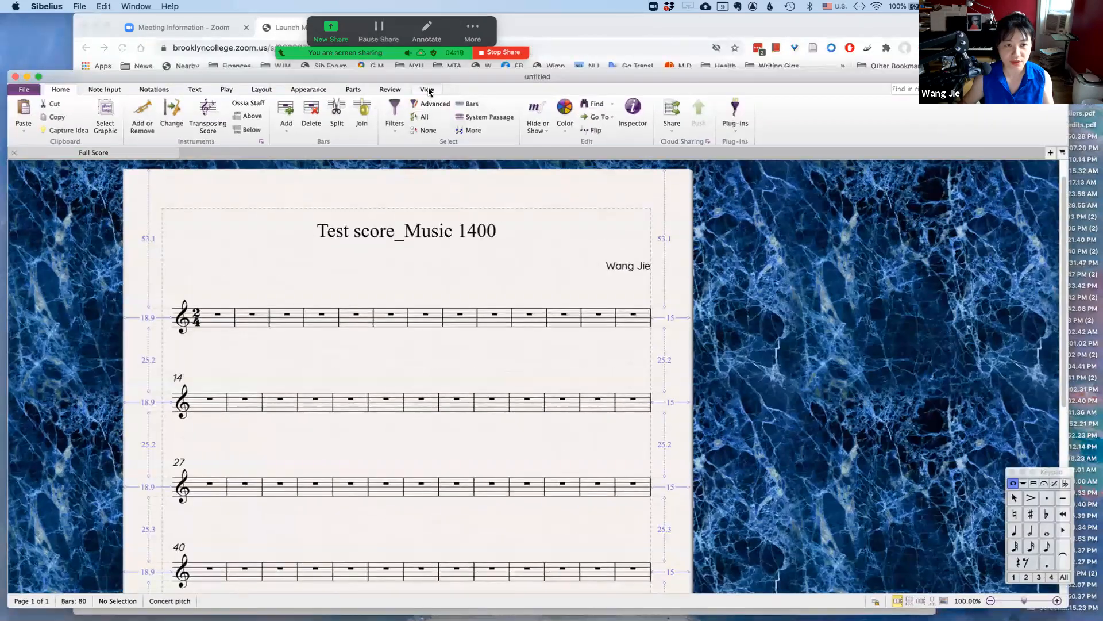
Turn off the Page Margins view option
{"action": "left_click", "coordinate": [428, 90]}
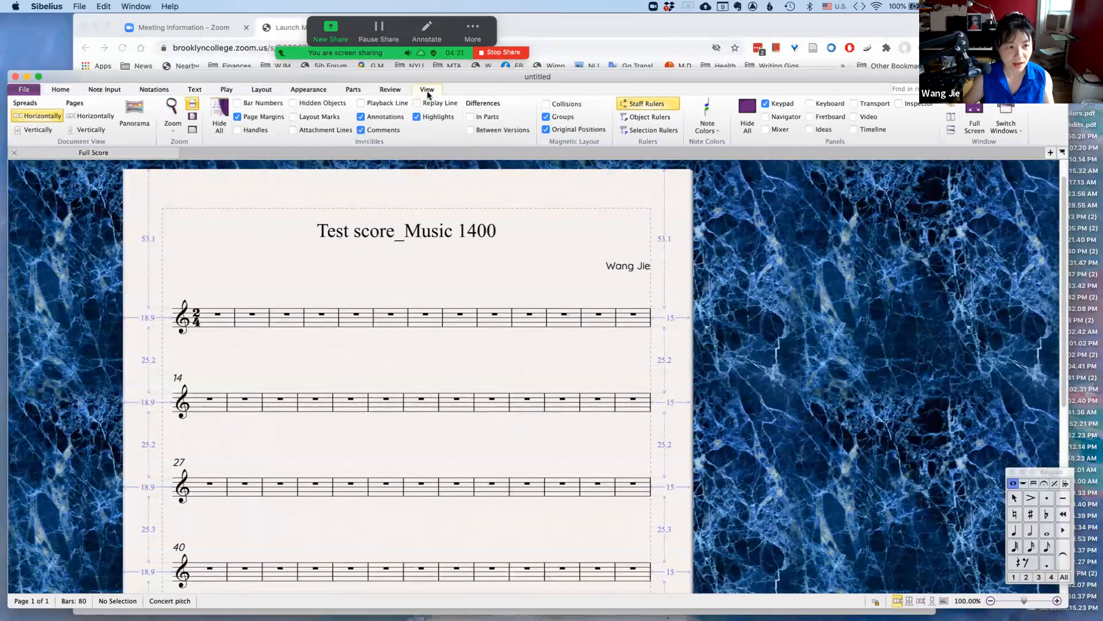
{"action": "left_click", "coordinate": [237, 119]}
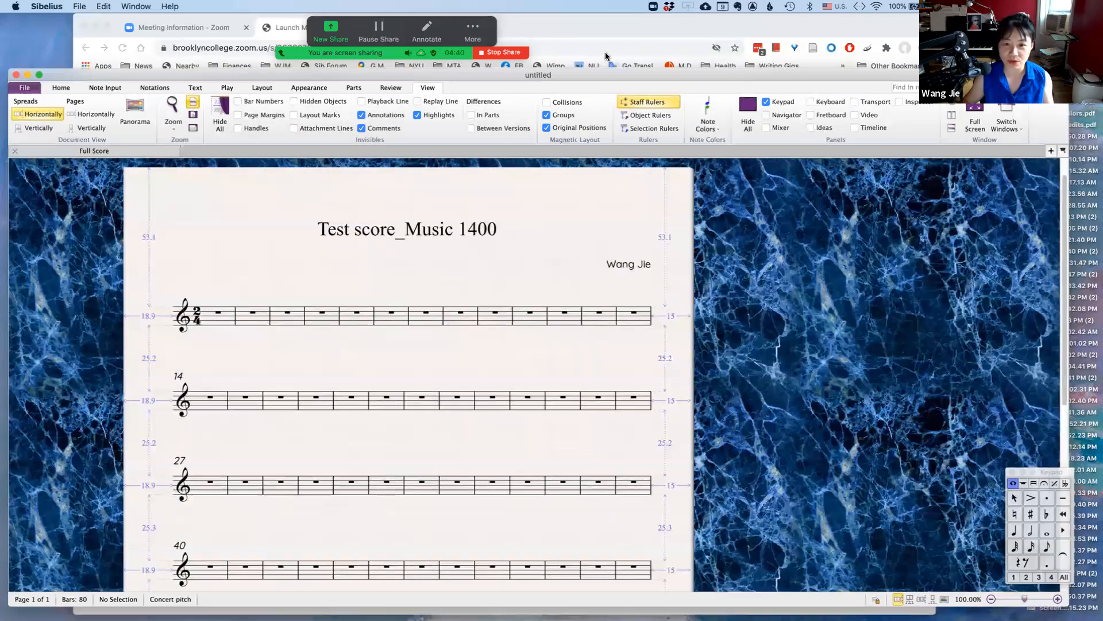
{"action": "left_click_drag", "start_coordinate": [588, 77], "coordinate": [606, 54]}
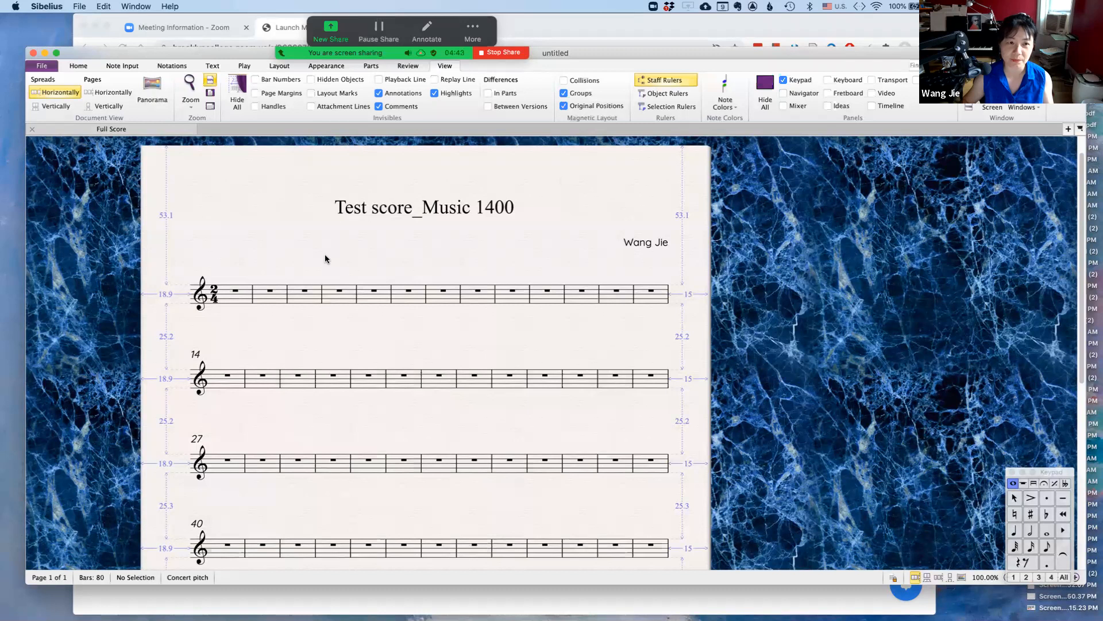
{"action": "left_click", "coordinate": [243, 294]}
{"action": "mouse_move", "coordinate": [242, 299]}
{"action": "left_mouse_down"}
{"action": "mouse_move", "coordinate": [239, 317]}
{"action": "mouse_move", "coordinate": [241, 294]}
{"action": "left_mouse_up"}
{"action": "key", "text": "Escape"}
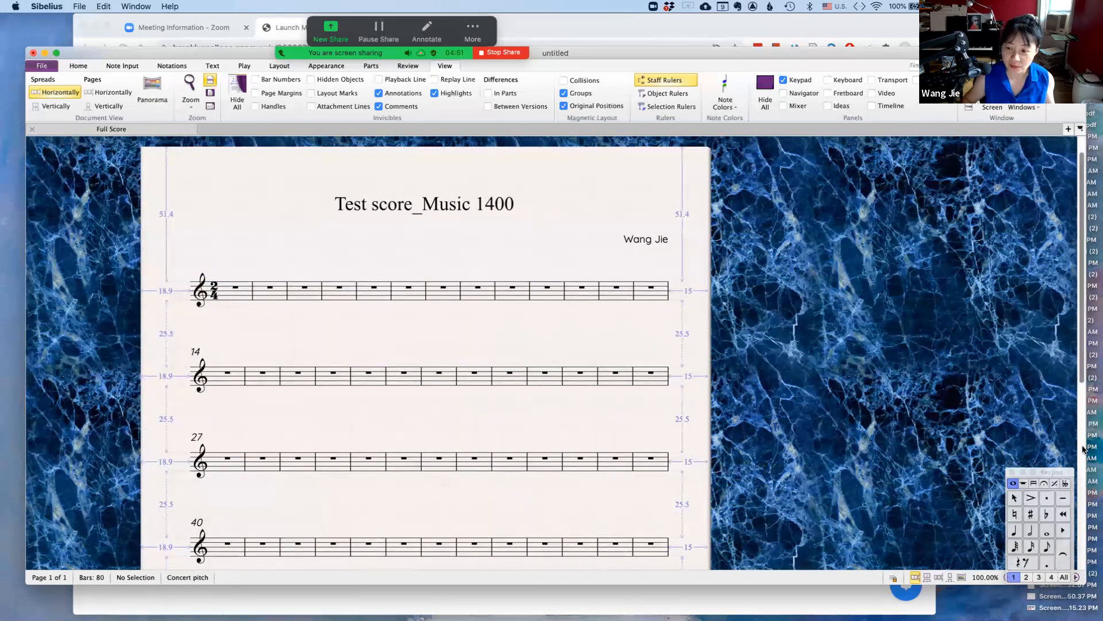
Move the Keypad panel to the lower right corner of the score window
{"action": "left_click_drag", "start_coordinate": [1055, 474], "coordinate": [917, 406]}
{"action": "left_click_drag", "start_coordinate": [1020, 424], "coordinate": [767, 459]}
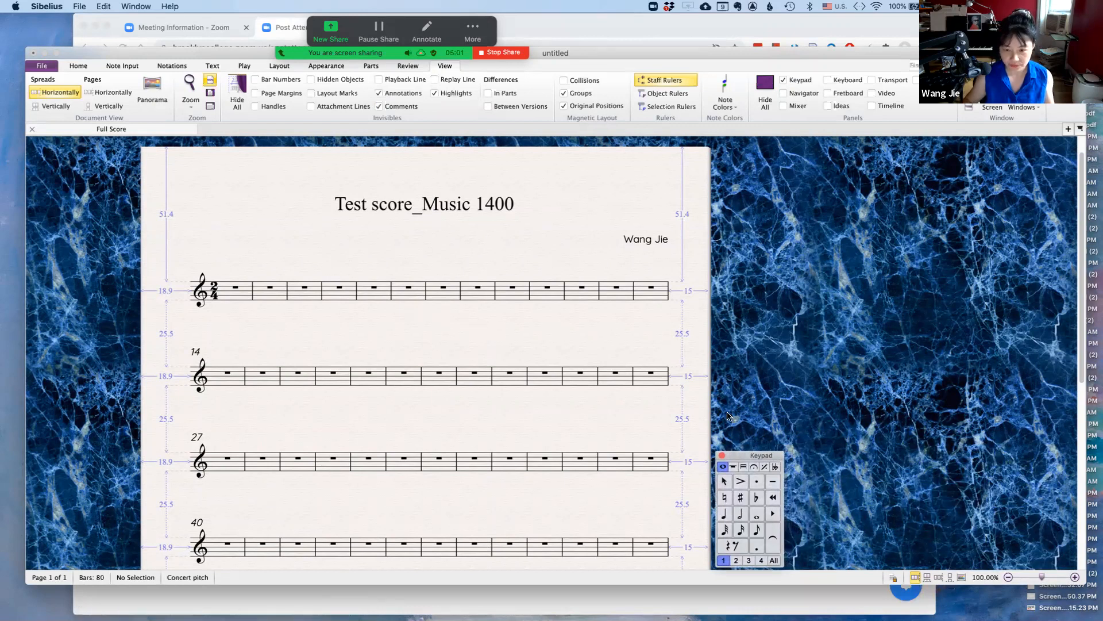
{"action": "left_click_drag", "start_coordinate": [776, 454], "coordinate": [911, 455]}
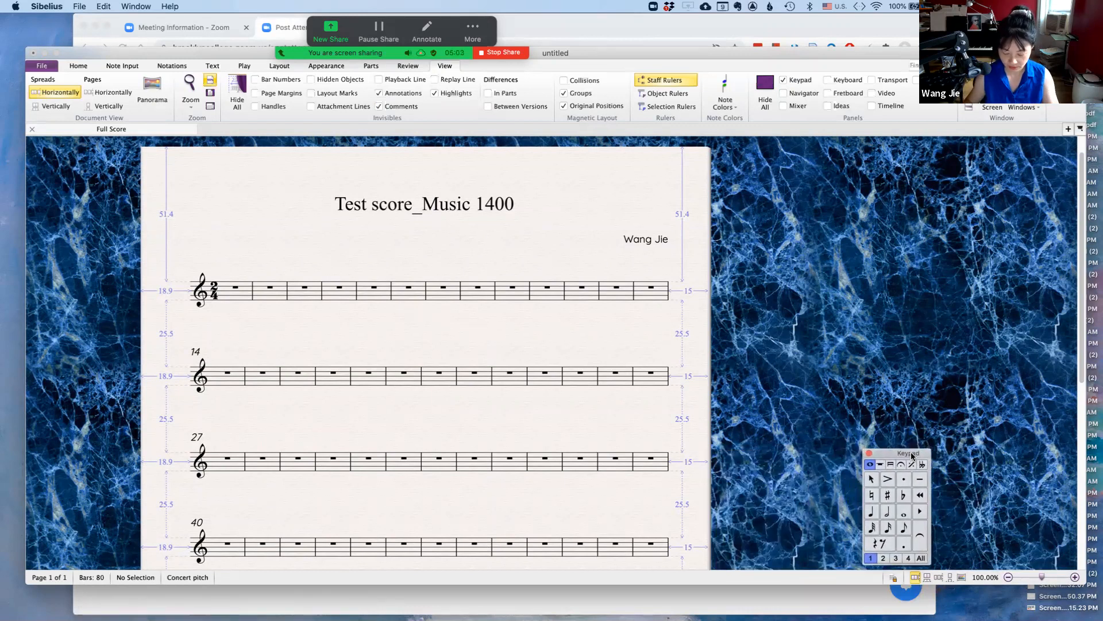
Zoom the score to 150% and move the Keypad clear of the staves
{"action": "key", "text": "super+equal"}
{"action": "key", "text": "super+equal"}
{"action": "left_click_drag", "start_coordinate": [519, 325], "coordinate": [633, 435]}
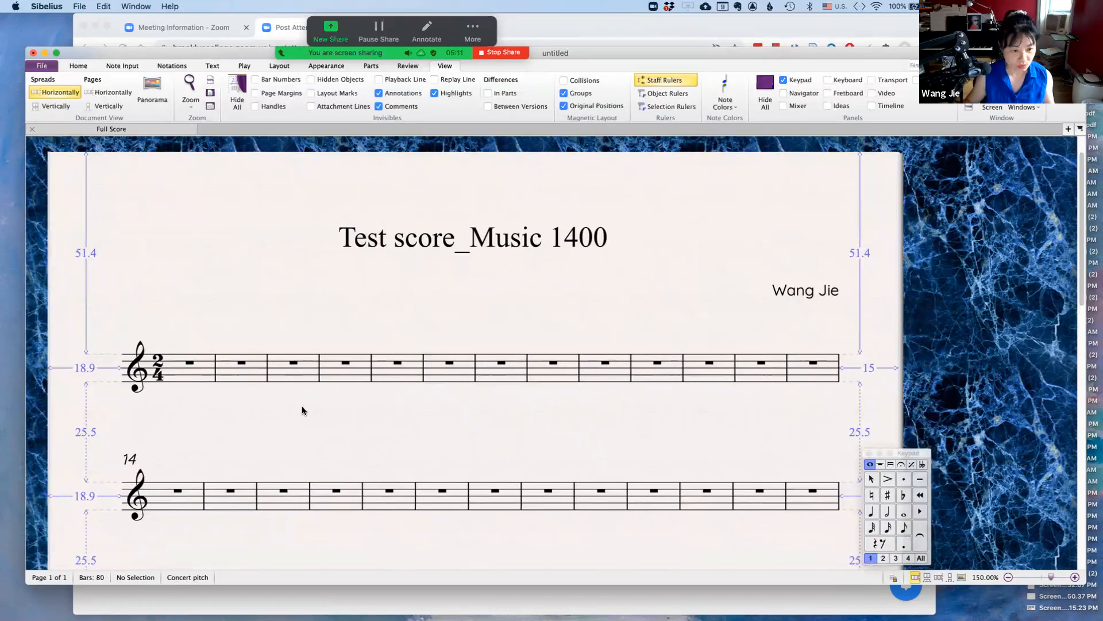
{"action": "mouse_move", "coordinate": [303, 408]}
{"action": "left_mouse_down"}
{"action": "mouse_move", "coordinate": [322, 335]}
{"action": "mouse_move", "coordinate": [309, 407]}
{"action": "left_mouse_up"}
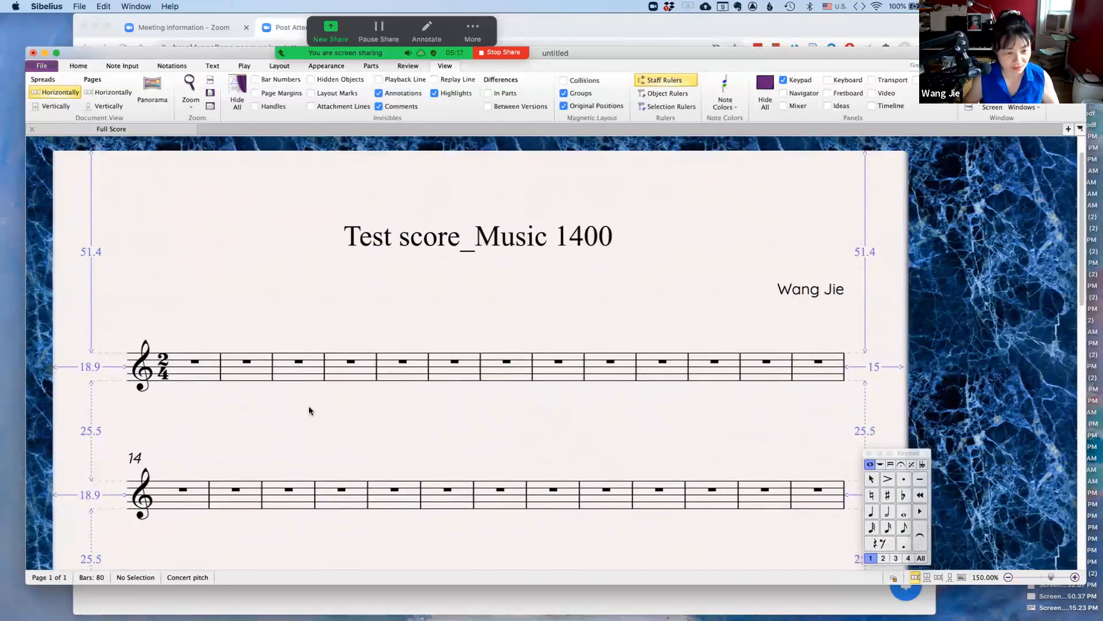
{"action": "left_click_drag", "start_coordinate": [327, 421], "coordinate": [373, 381]}
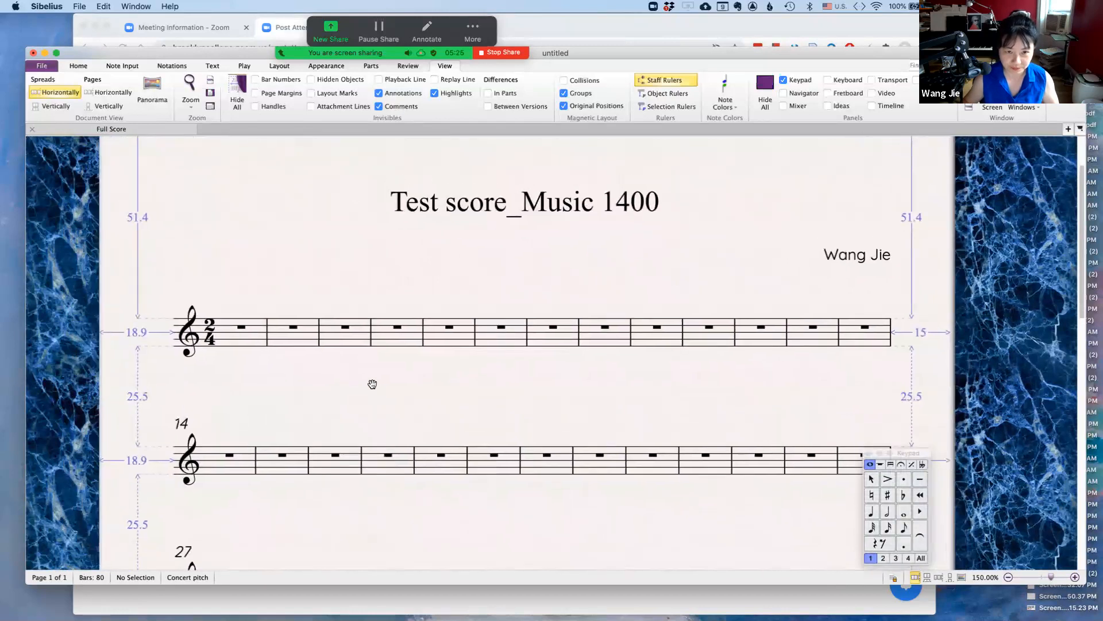
{"action": "left_click_drag", "start_coordinate": [717, 268], "coordinate": [827, 280]}
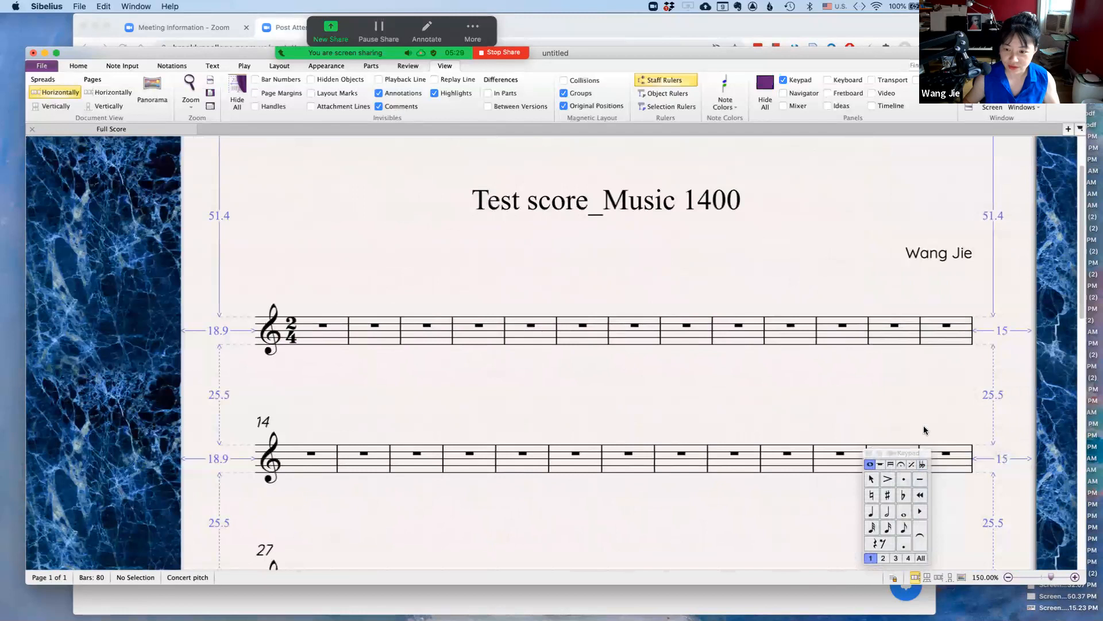
{"action": "scroll", "coordinate": [873, 311], "scroll_direction": "right", "scroll_amount": 5}
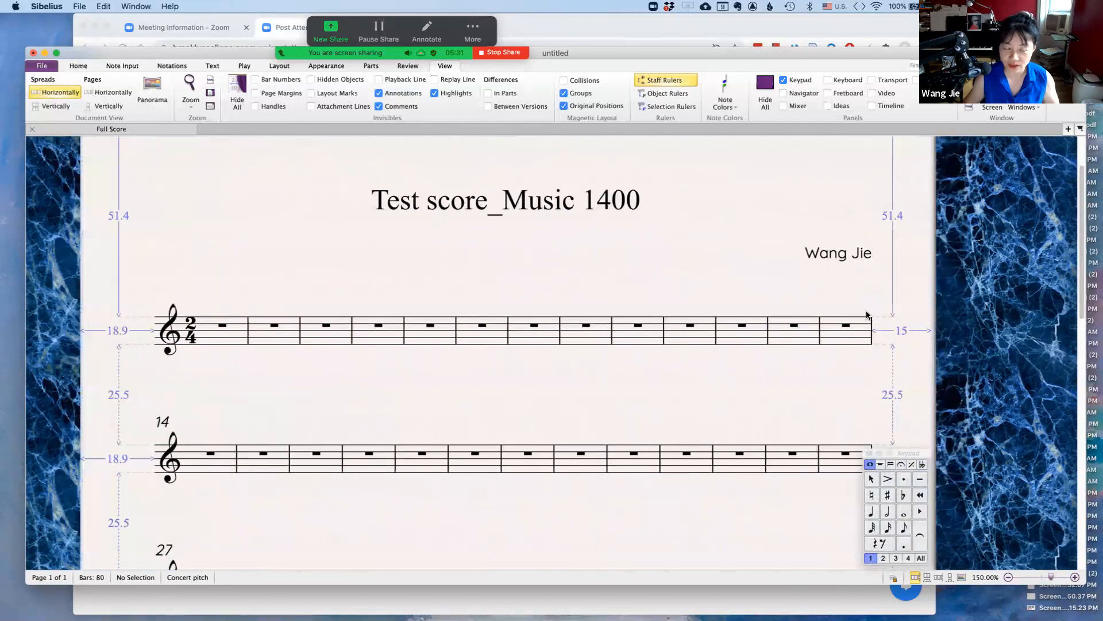
{"action": "left_click_drag", "start_coordinate": [911, 454], "coordinate": [985, 459]}
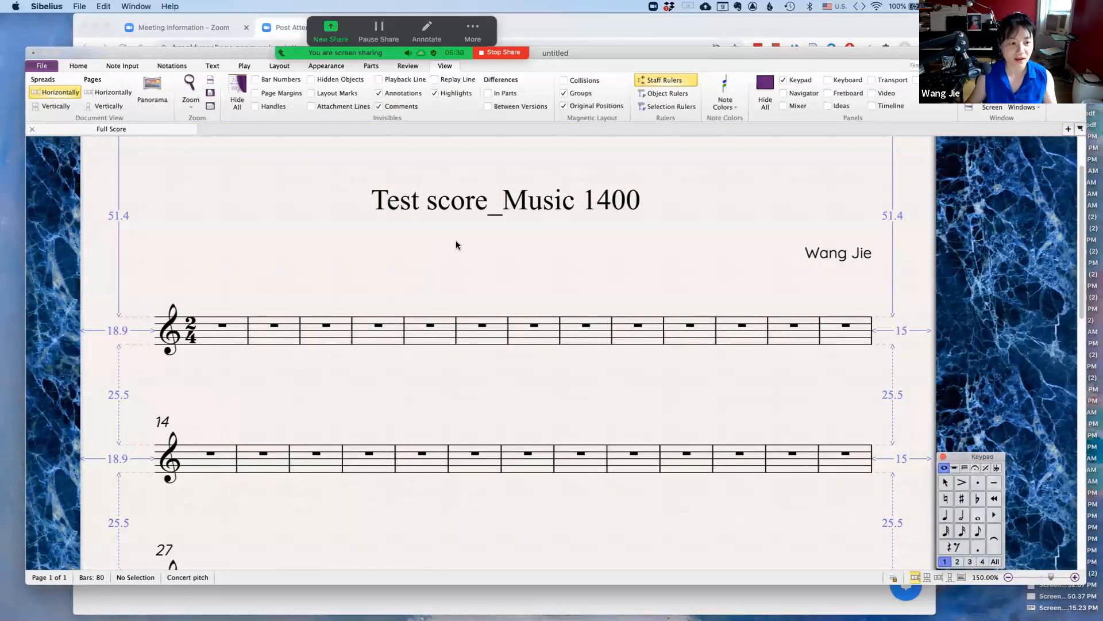
Turn off the Staff Rulers display
{"action": "left_click", "coordinate": [682, 85]}
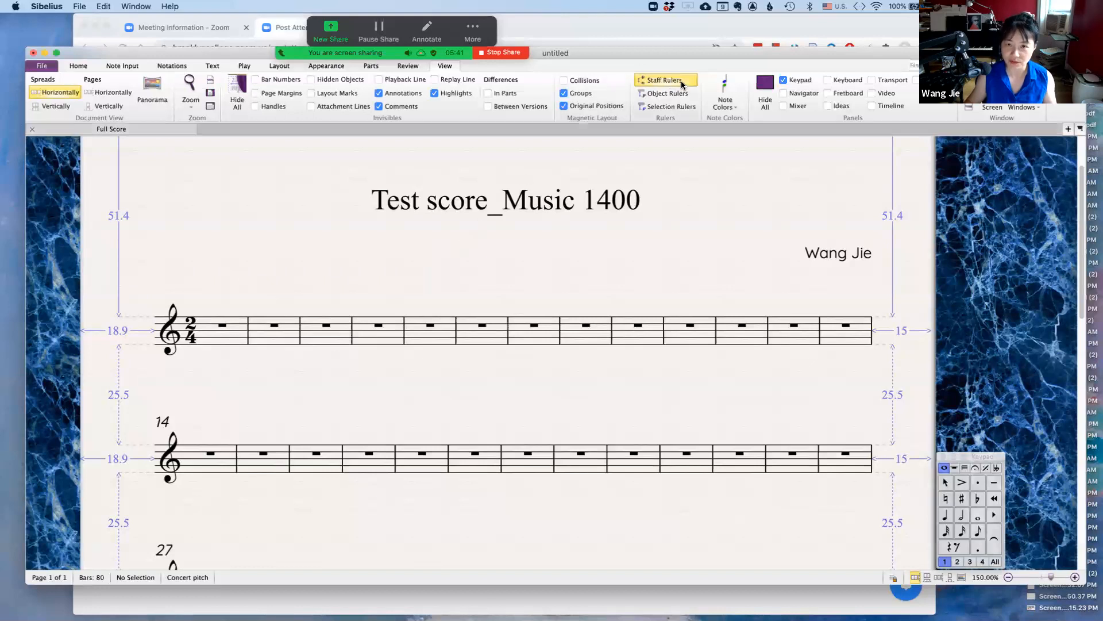
{"action": "left_click", "coordinate": [682, 85]}
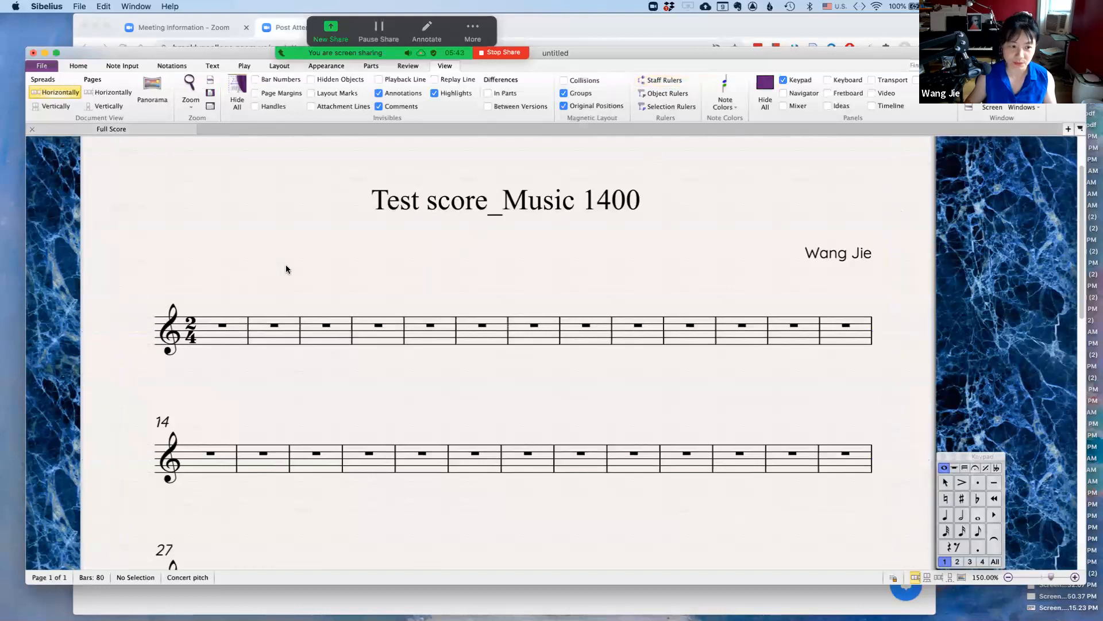
{"action": "left_click_drag", "start_coordinate": [672, 241], "coordinate": [710, 241]}
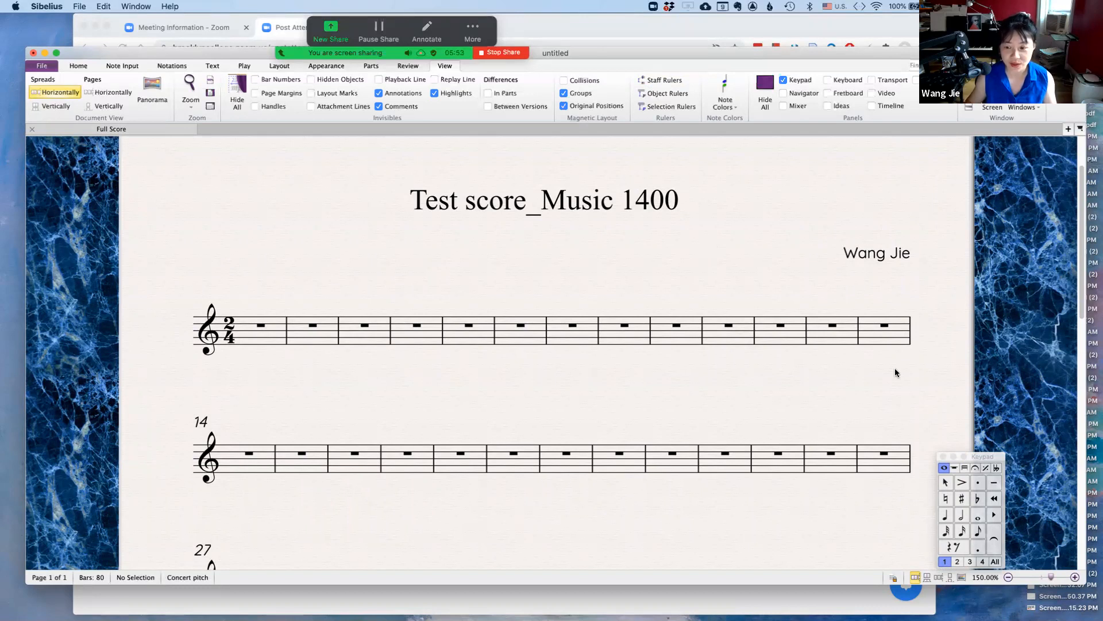
Nudge the Keypad panel and the score window slightly into place
{"action": "mouse_move", "coordinate": [993, 458]}
{"action": "left_mouse_down"}
{"action": "mouse_move", "coordinate": [1021, 459]}
{"action": "mouse_move", "coordinate": [1010, 461]}
{"action": "left_mouse_up"}
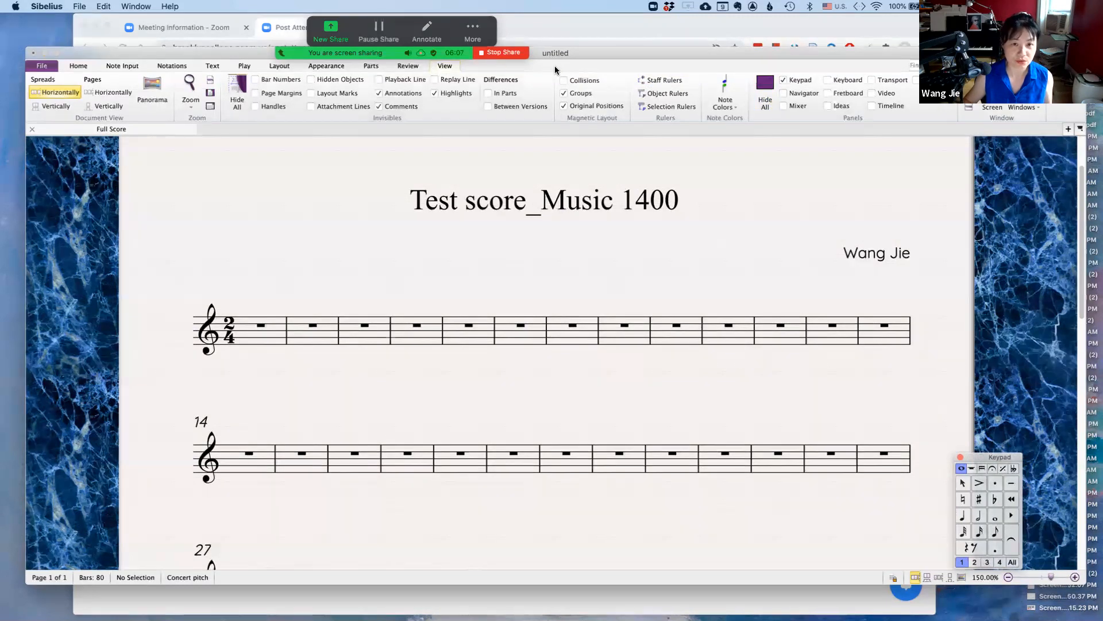
{"action": "left_click_drag", "start_coordinate": [558, 57], "coordinate": [557, 68]}
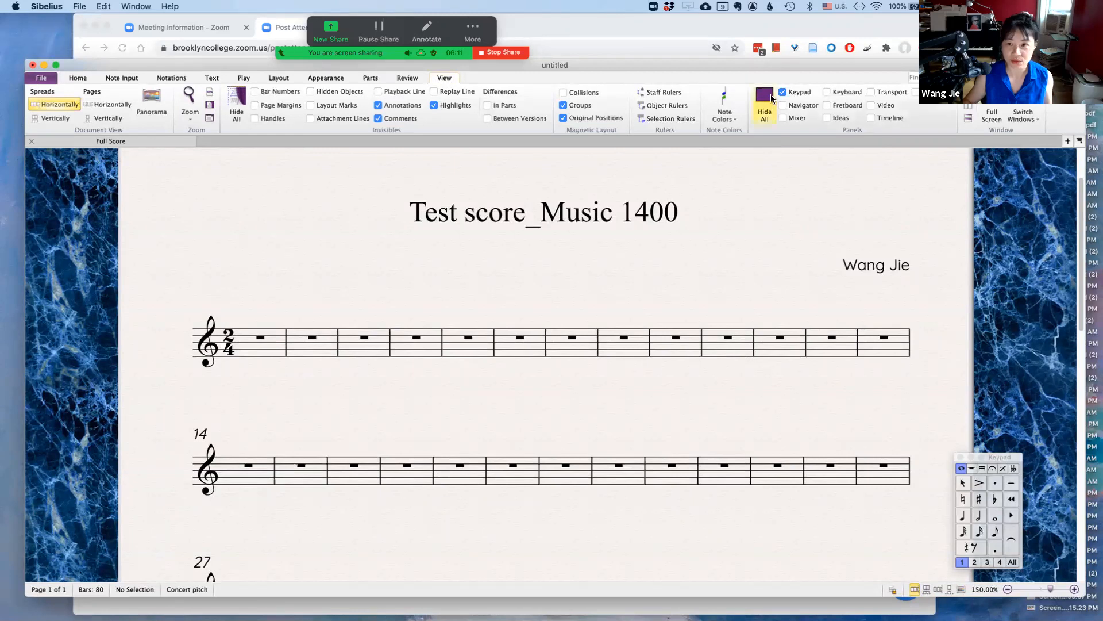
Toggle the Keypad panel off and back on
{"action": "left_click", "coordinate": [782, 93]}
{"action": "left_click", "coordinate": [782, 93]}
{"action": "left_click", "coordinate": [782, 93]}
{"action": "left_click", "coordinate": [782, 94]}
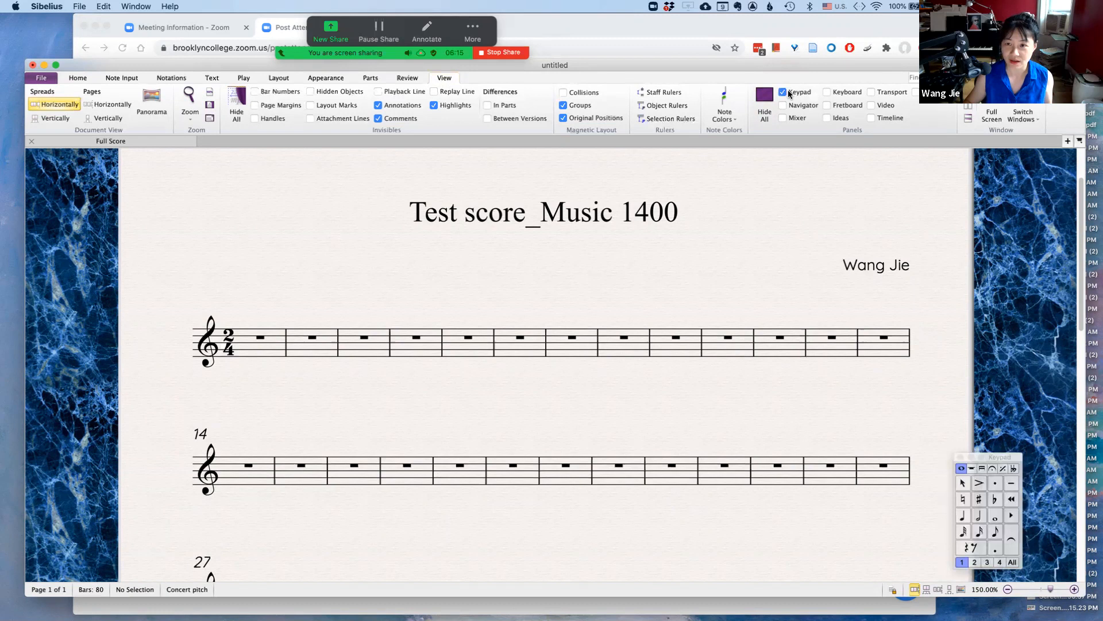
Turn on the Keyboard panel, briefly showing and hiding the Transport panel
{"action": "left_click", "coordinate": [828, 93]}
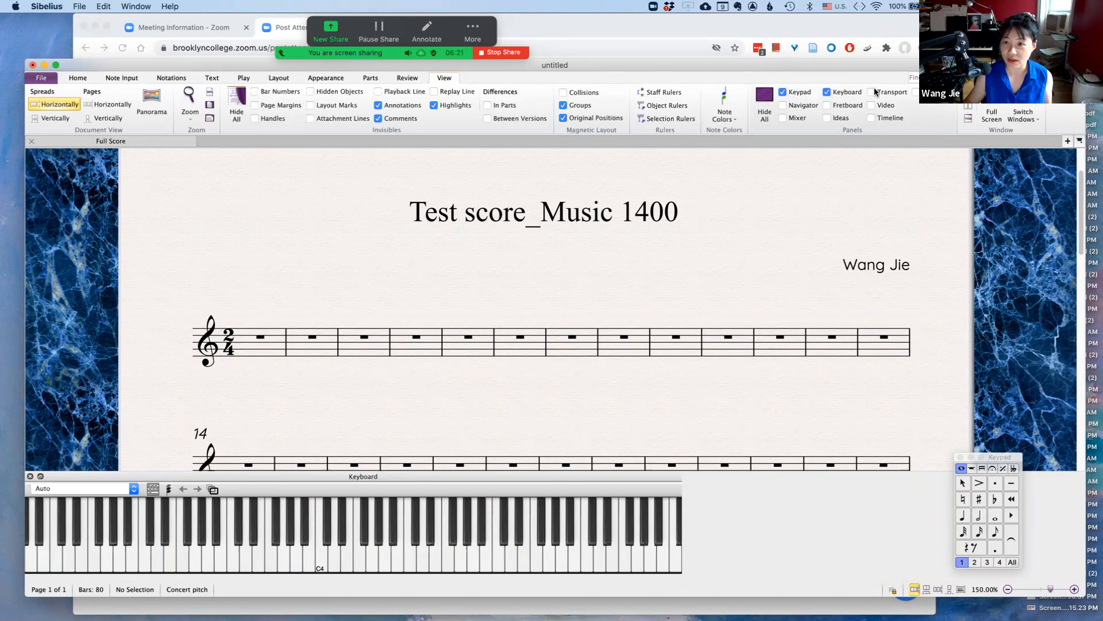
{"action": "left_click", "coordinate": [916, 93]}
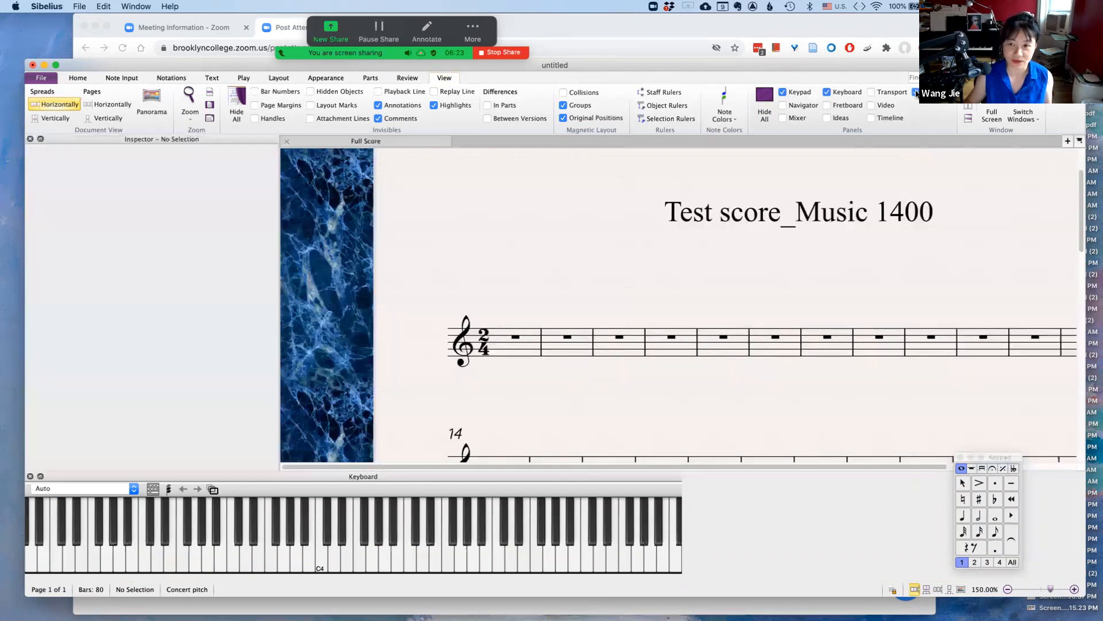
{"action": "left_click", "coordinate": [916, 93]}
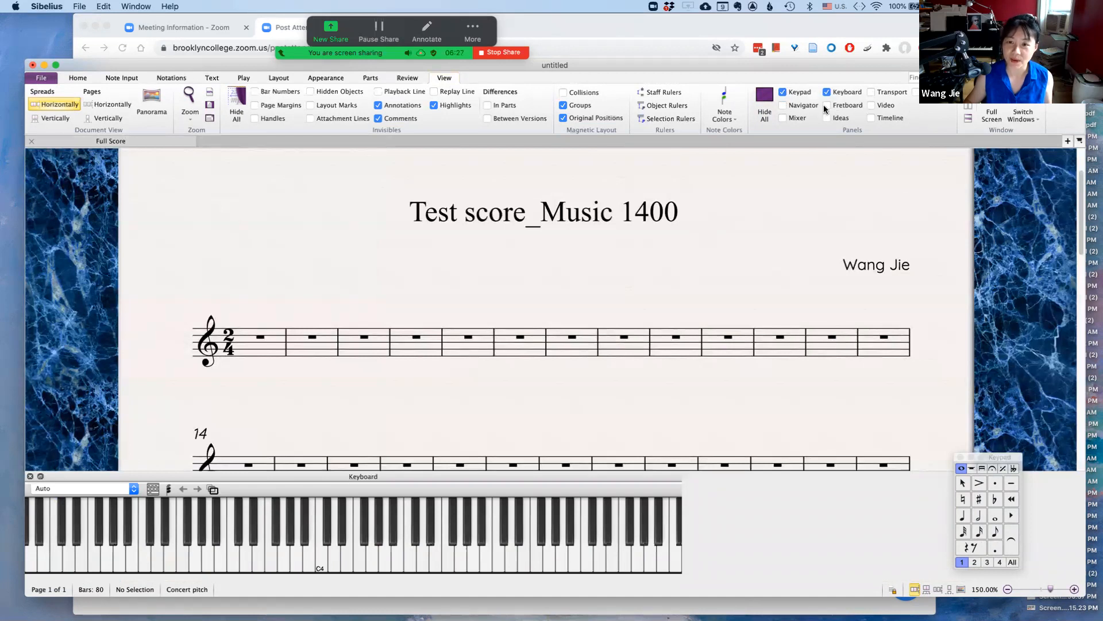
Briefly show and hide the Navigator, Fretboard and Mixer panels
{"action": "left_click", "coordinate": [782, 105]}
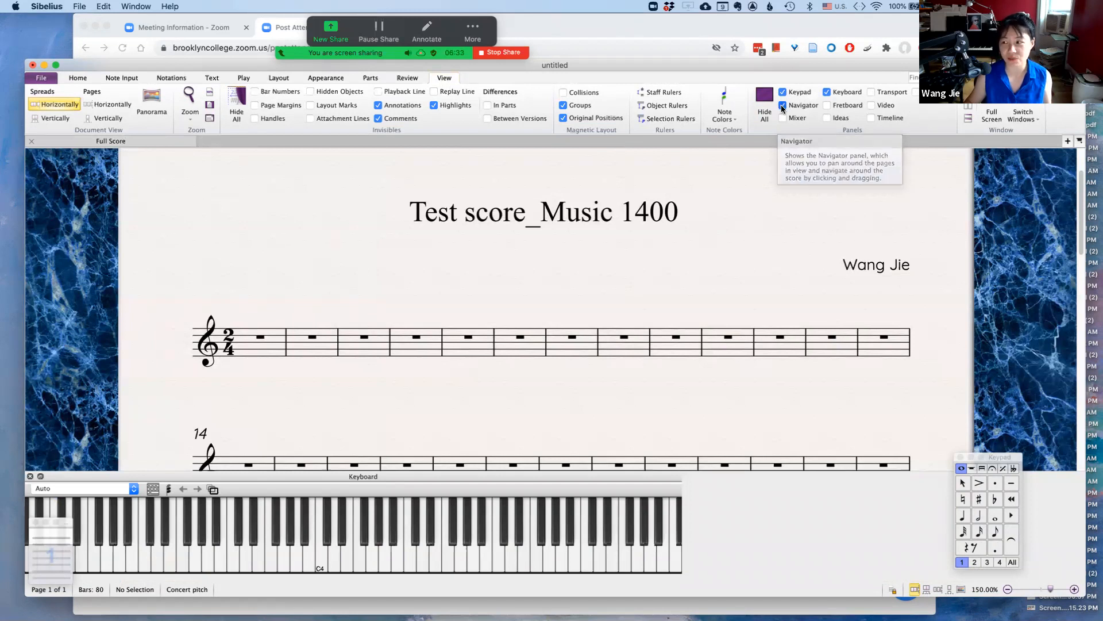
{"action": "left_click", "coordinate": [782, 106]}
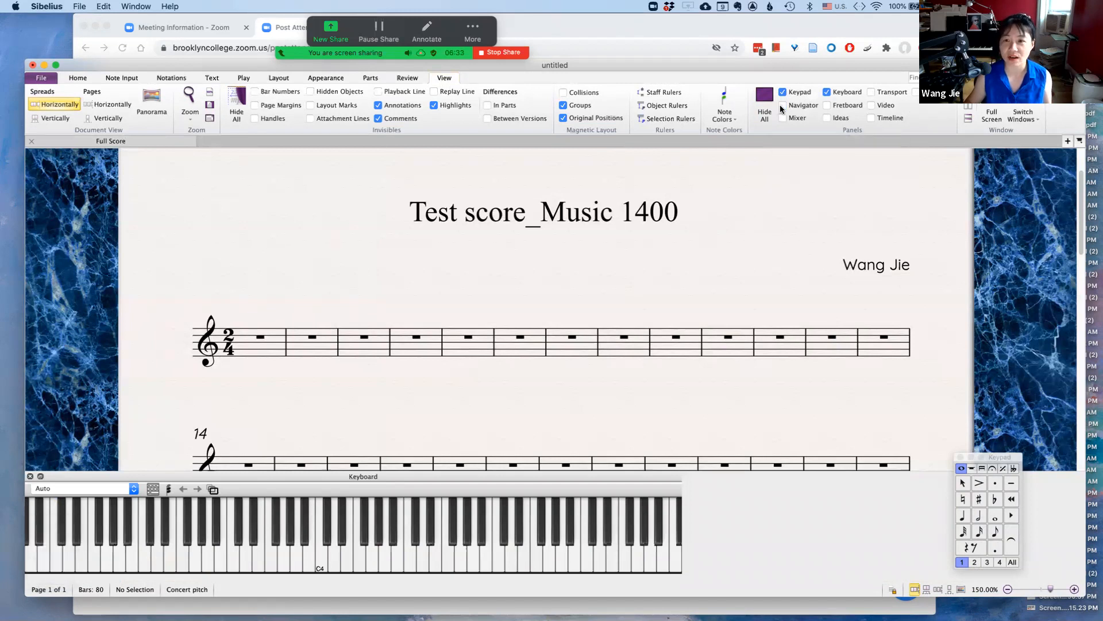
{"action": "left_click", "coordinate": [826, 106]}
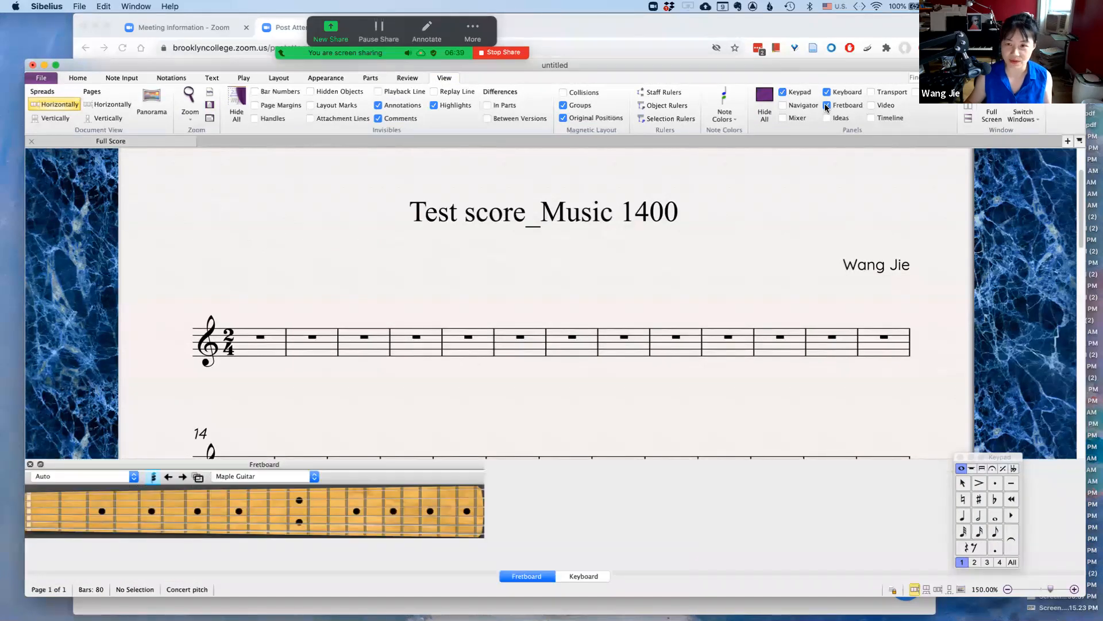
{"action": "left_click", "coordinate": [826, 106]}
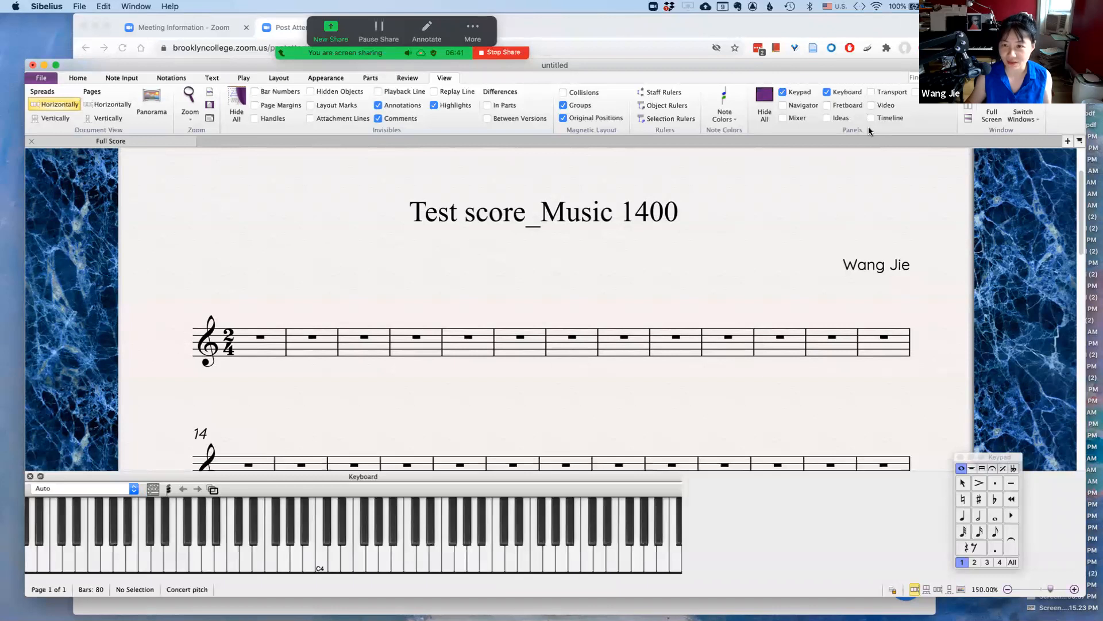
{"action": "left_click", "coordinate": [782, 118]}
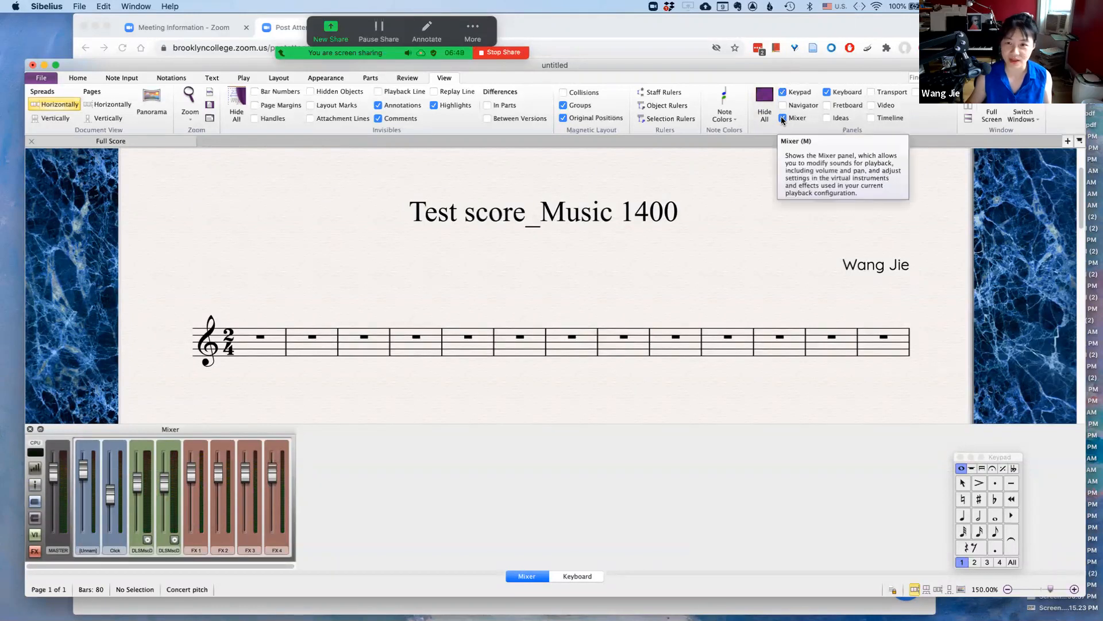
{"action": "left_click", "coordinate": [783, 118]}
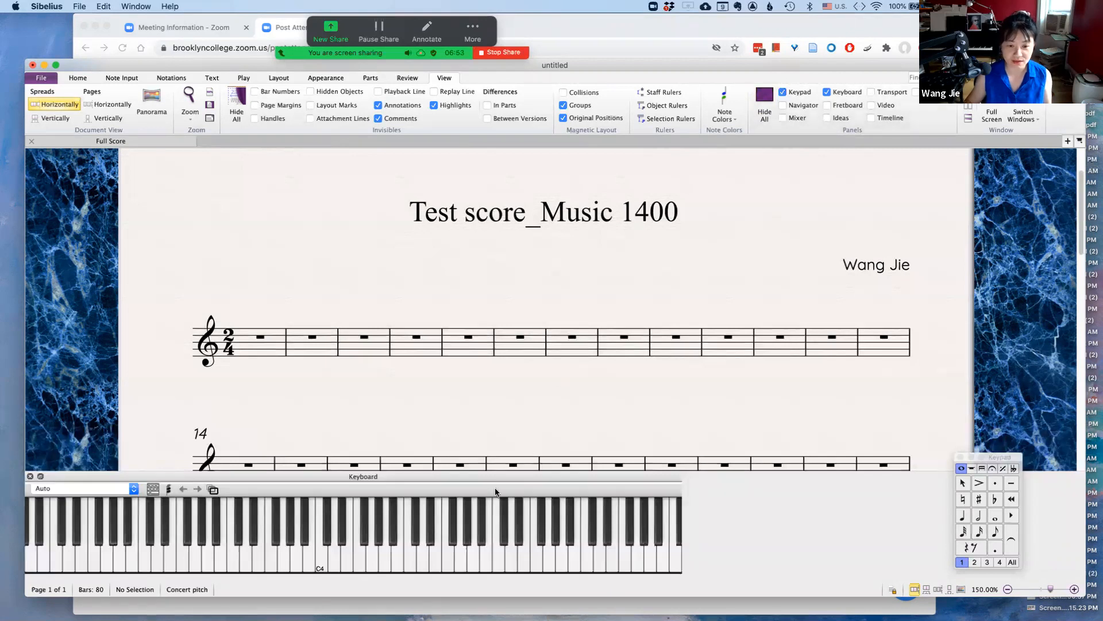
Reposition the Keypad panel just above the Keyboard panel's right side
{"action": "scroll", "coordinate": [521, 443], "scroll_direction": "down", "scroll_amount": 1}
{"action": "scroll", "coordinate": [522, 445], "scroll_direction": "down", "scroll_amount": 1}
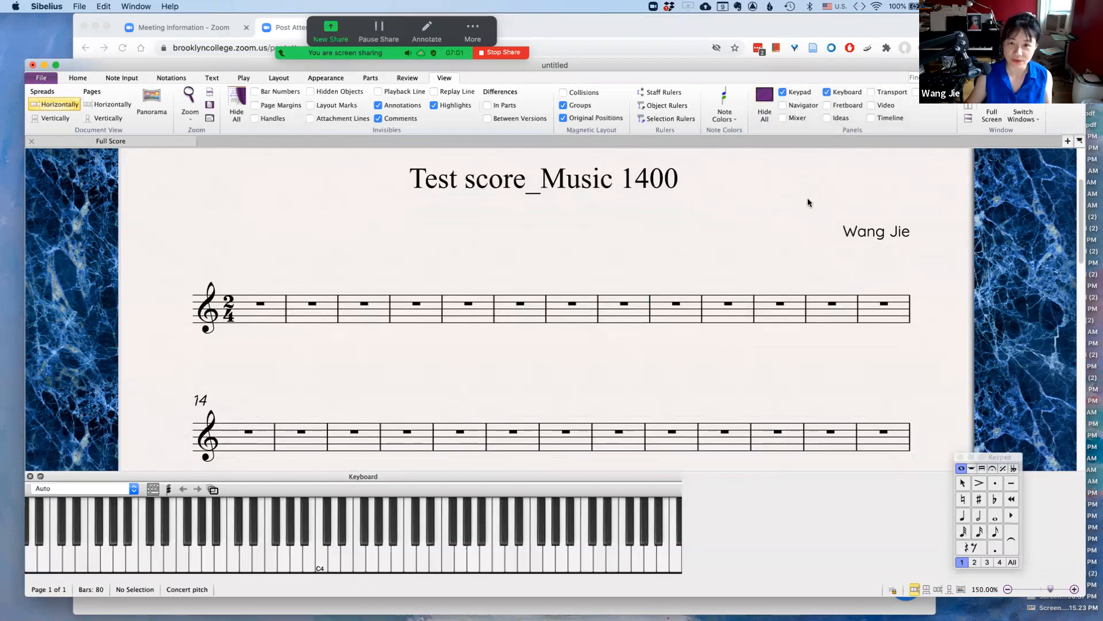
{"action": "left_click_drag", "start_coordinate": [561, 64], "coordinate": [562, 64]}
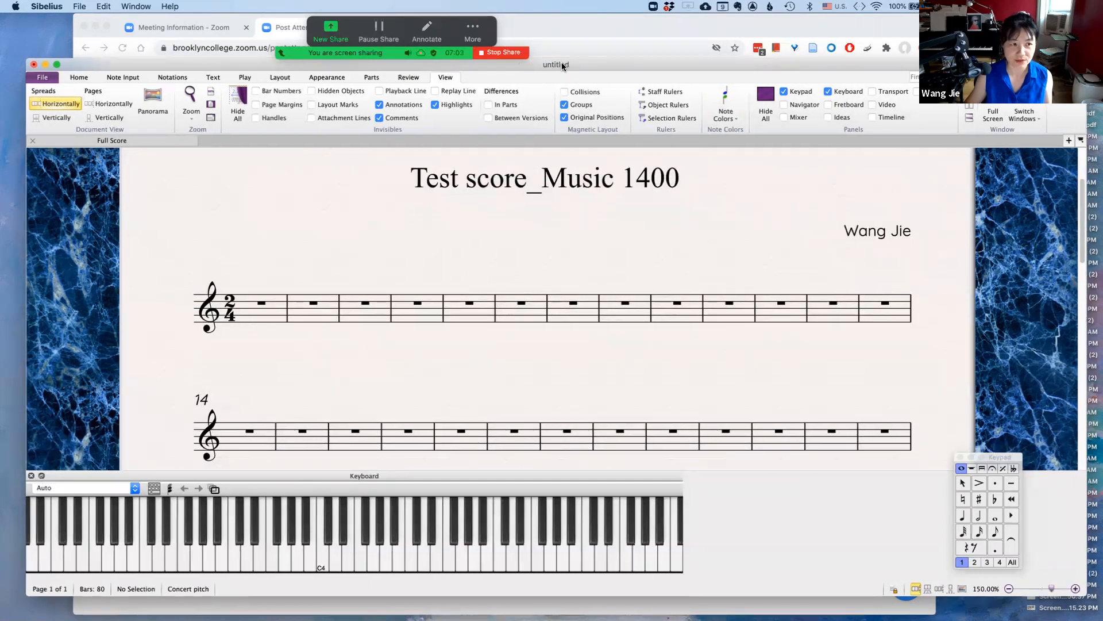
{"action": "left_click_drag", "start_coordinate": [994, 455], "coordinate": [965, 465]}
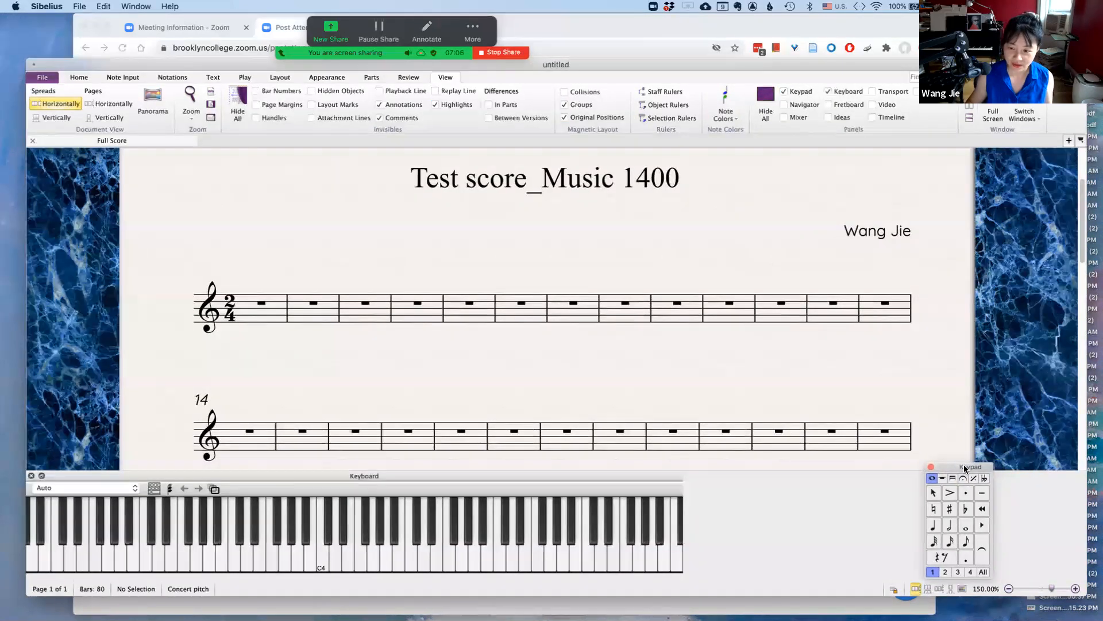
Enter a quarter note G4 at the start of bar 4
{"action": "left_click", "coordinate": [932, 526]}
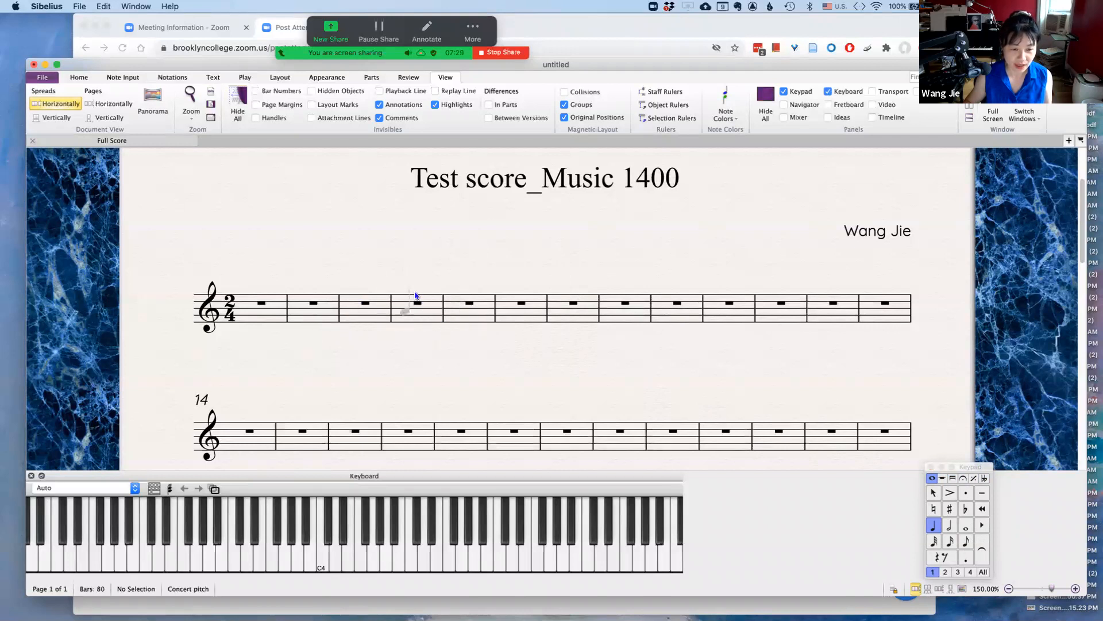
{"action": "left_click", "coordinate": [400, 322]}
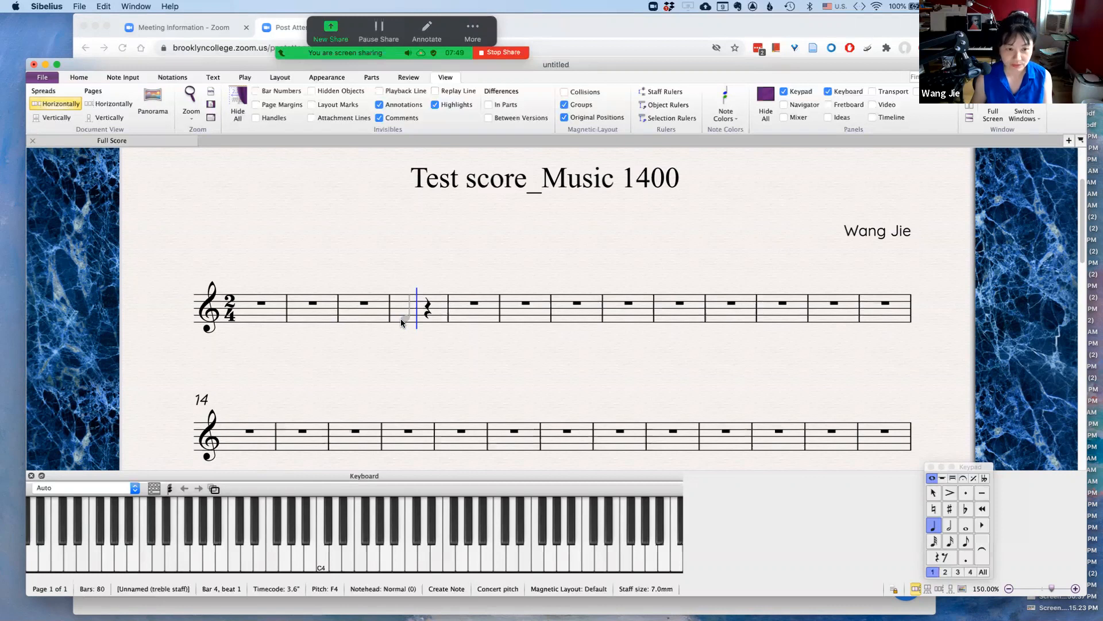
{"action": "left_click", "coordinate": [400, 318]}
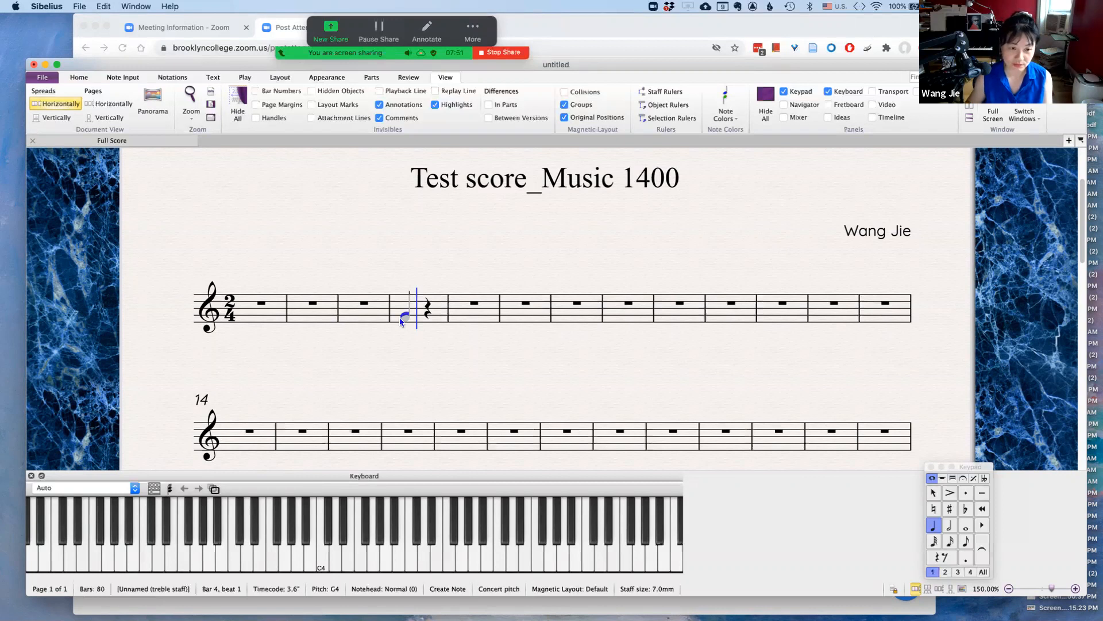
Shift the bar 4 note down step by step to C4 and back up to G4
{"action": "key", "text": "Down"}
{"action": "key", "text": "Down"}
{"action": "key", "text": "Down"}
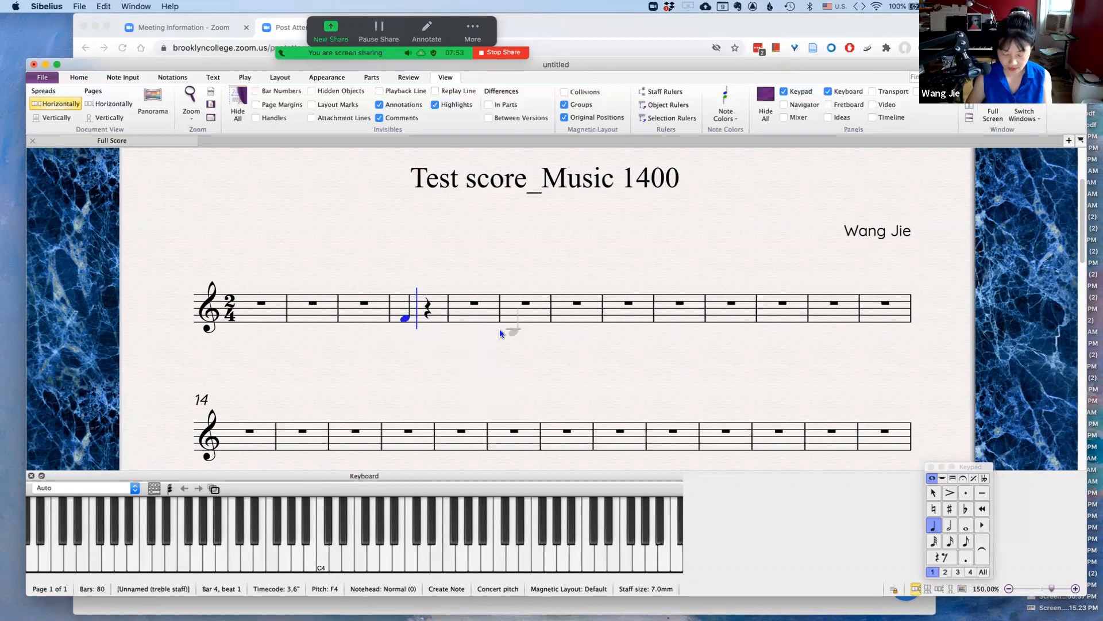
{"action": "key", "text": "Down"}
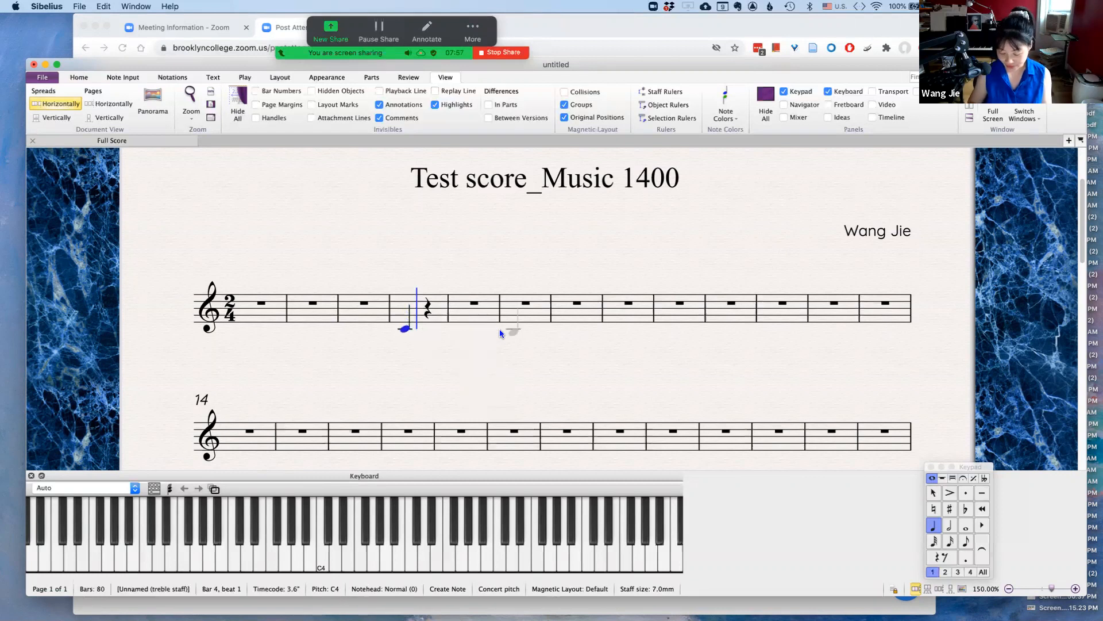
{"action": "key", "text": "Up"}
{"action": "key", "text": "Up"}
{"action": "key", "text": "Up"}
{"action": "key", "text": "Up"}
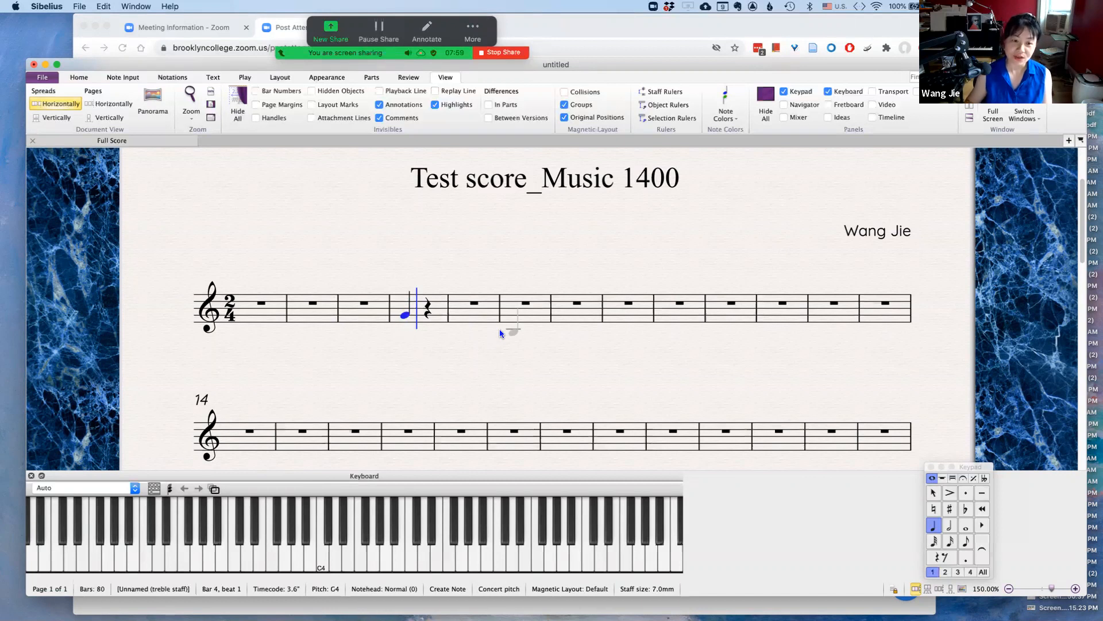
Enter quarter notes G5 and B4 in bar 7
{"action": "left_click", "coordinate": [563, 309]}
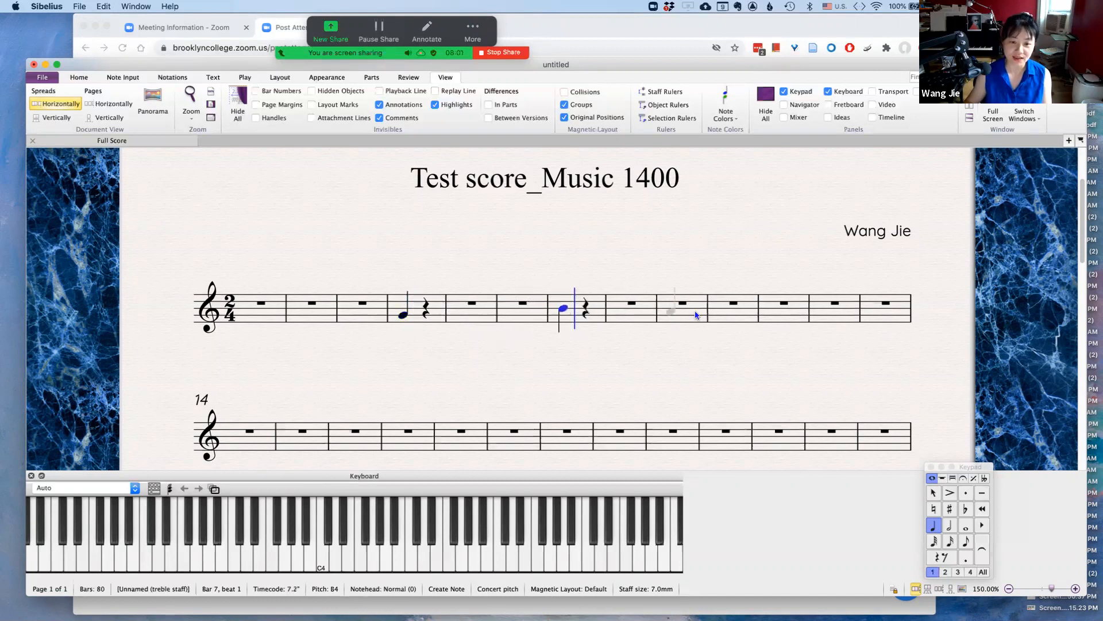
{"action": "key", "text": "Up"}
{"action": "key", "text": "Up"}
{"action": "key", "text": "Up"}
{"action": "key", "text": "Up"}
{"action": "key", "text": "Up"}
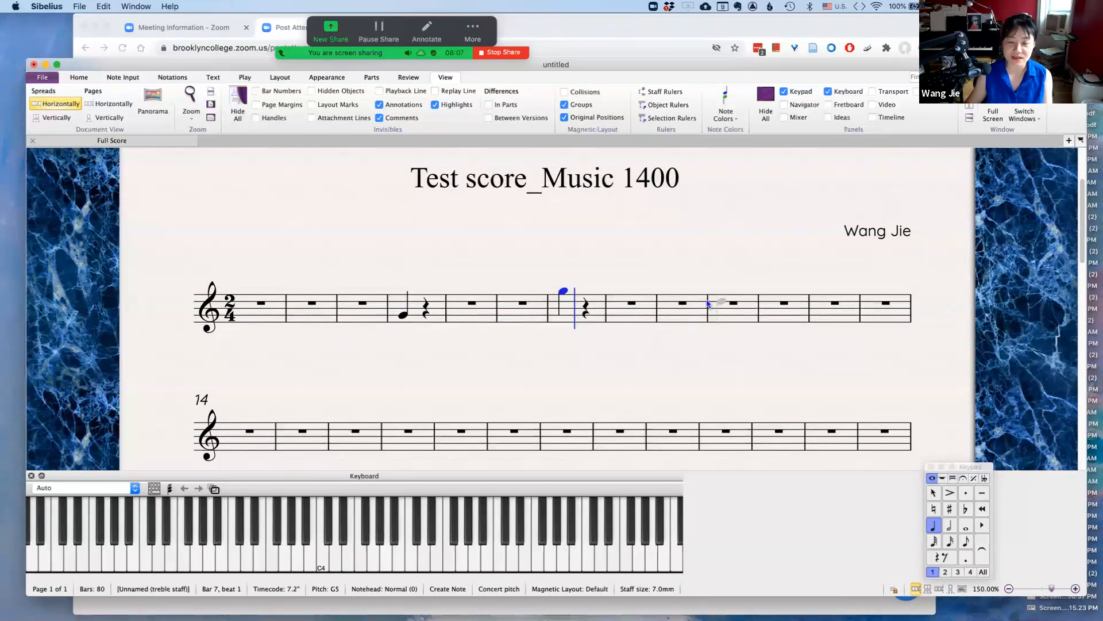
{"action": "left_click", "coordinate": [585, 309]}
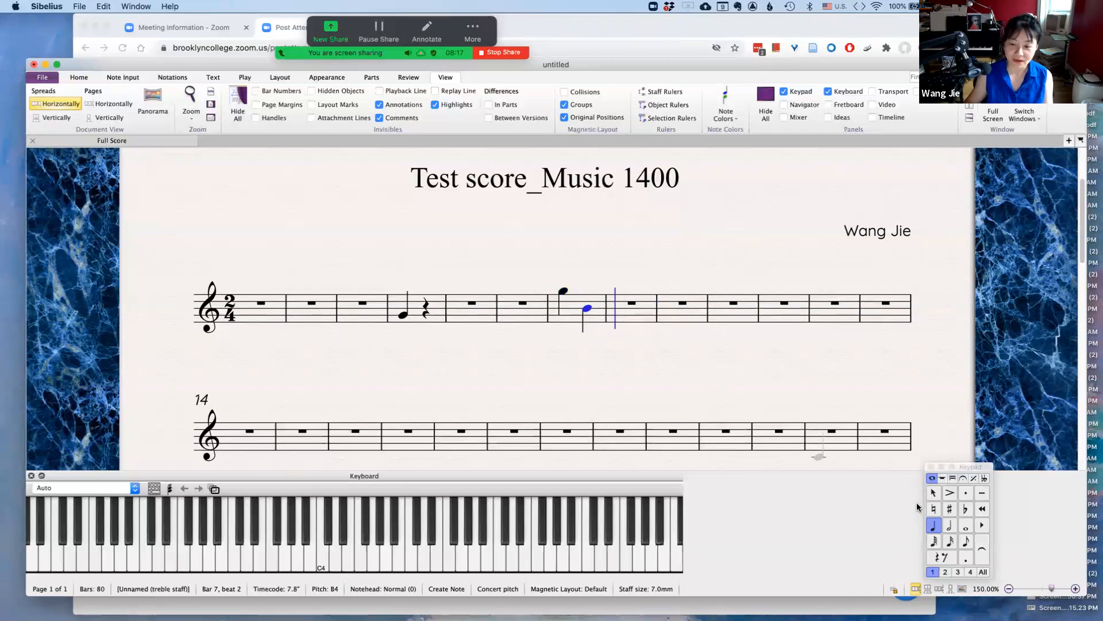
Try adding a 16th note to bar 7 and undo it
{"action": "left_click", "coordinate": [951, 543]}
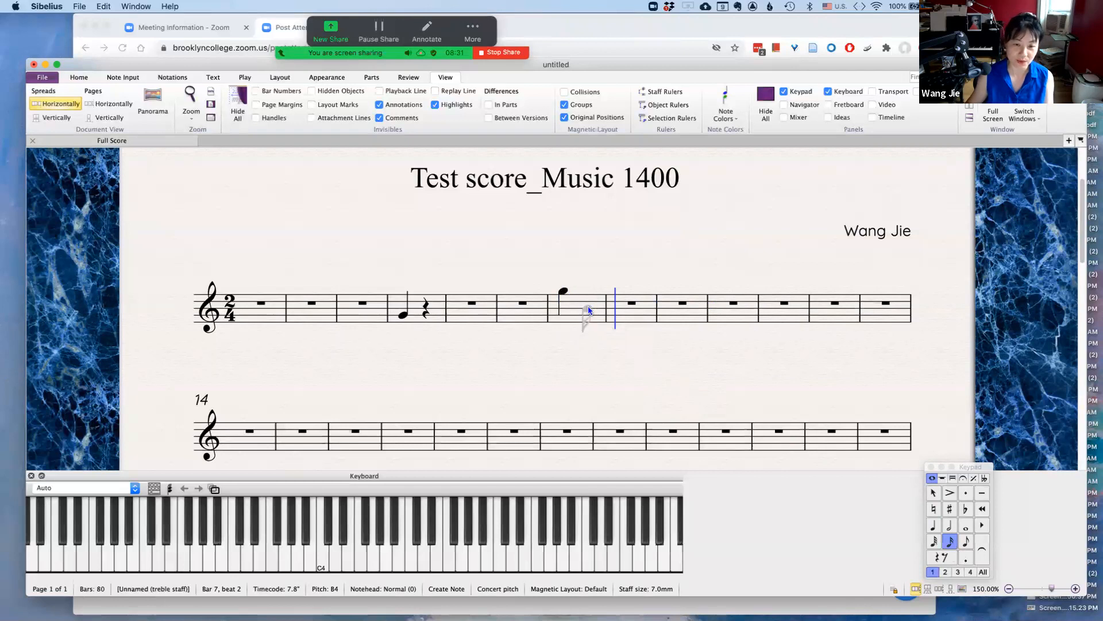
{"action": "left_click", "coordinate": [589, 310]}
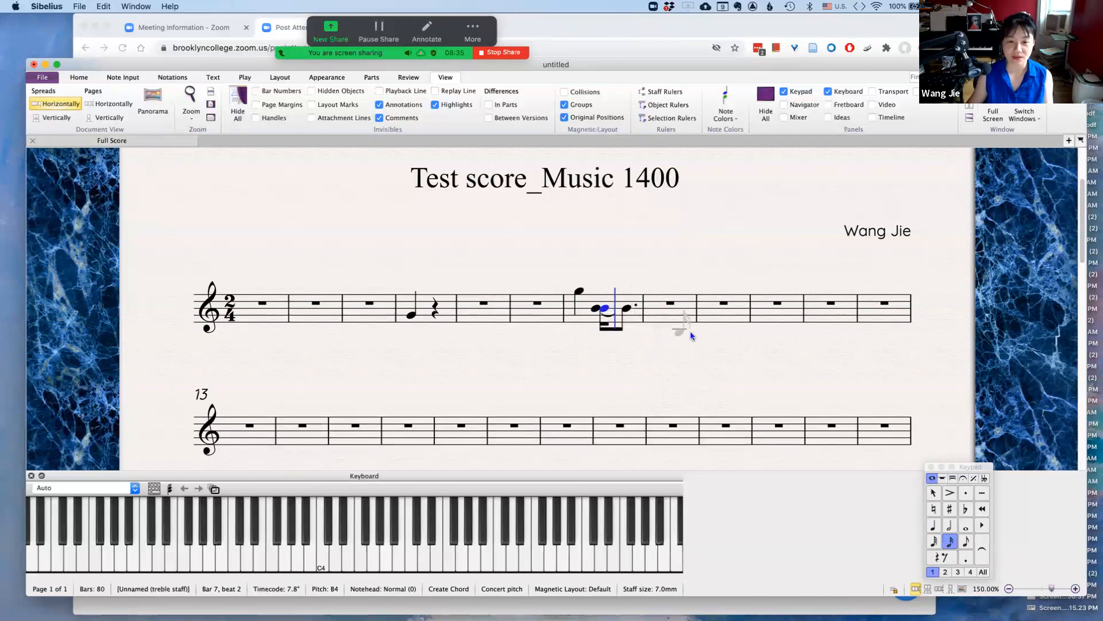
{"action": "key", "text": "super+z"}
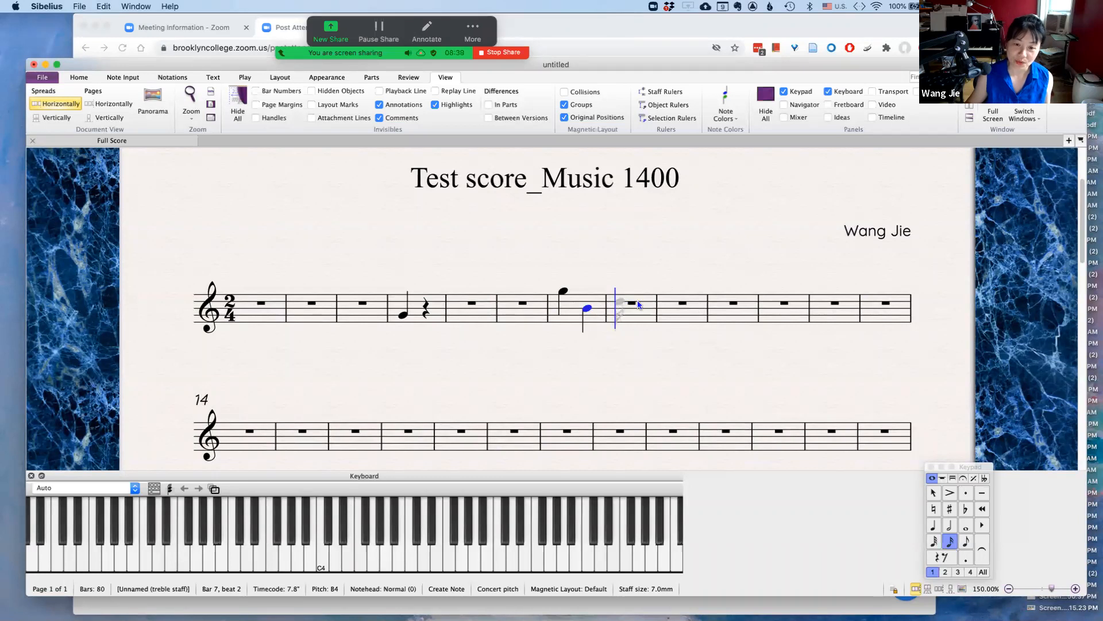
Enter four 16th notes on D5 at the start of bar 9
{"action": "left_click", "coordinate": [667, 300]}
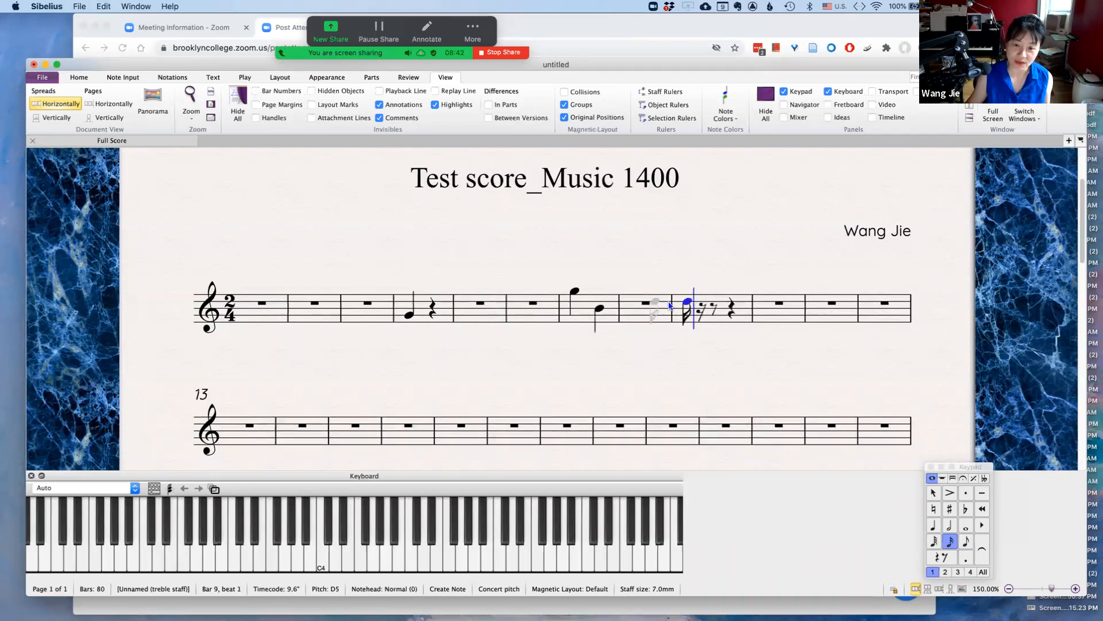
{"action": "left_click", "coordinate": [703, 300]}
{"action": "left_click", "coordinate": [713, 301]}
{"action": "left_click", "coordinate": [717, 301]}
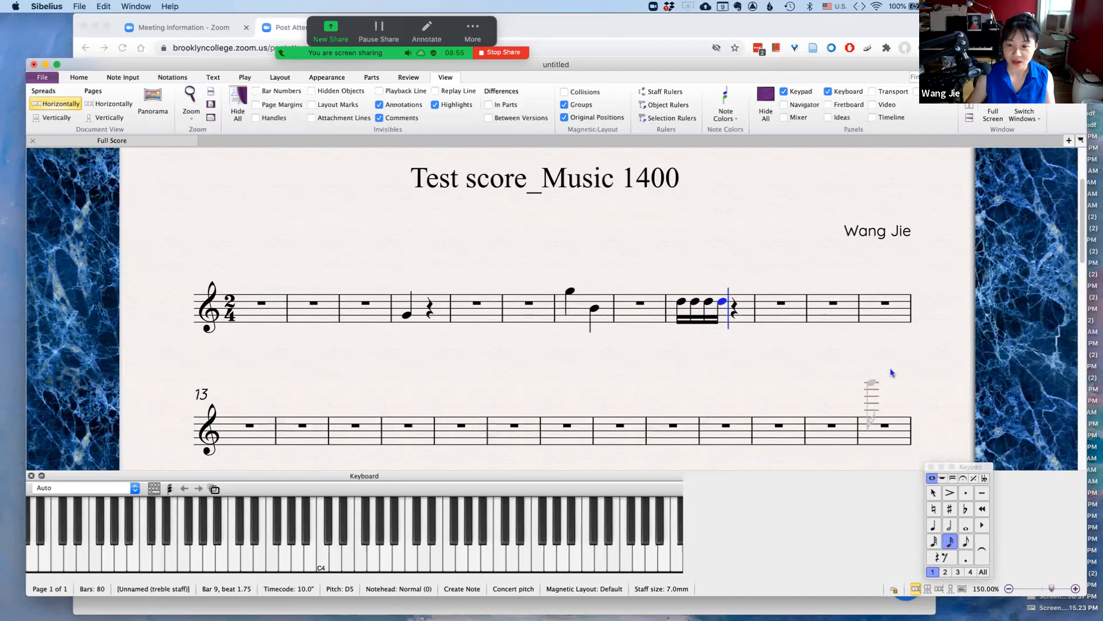
Complete bar 9 with two eighth notes and exit note input
{"action": "left_click", "coordinate": [967, 543]}
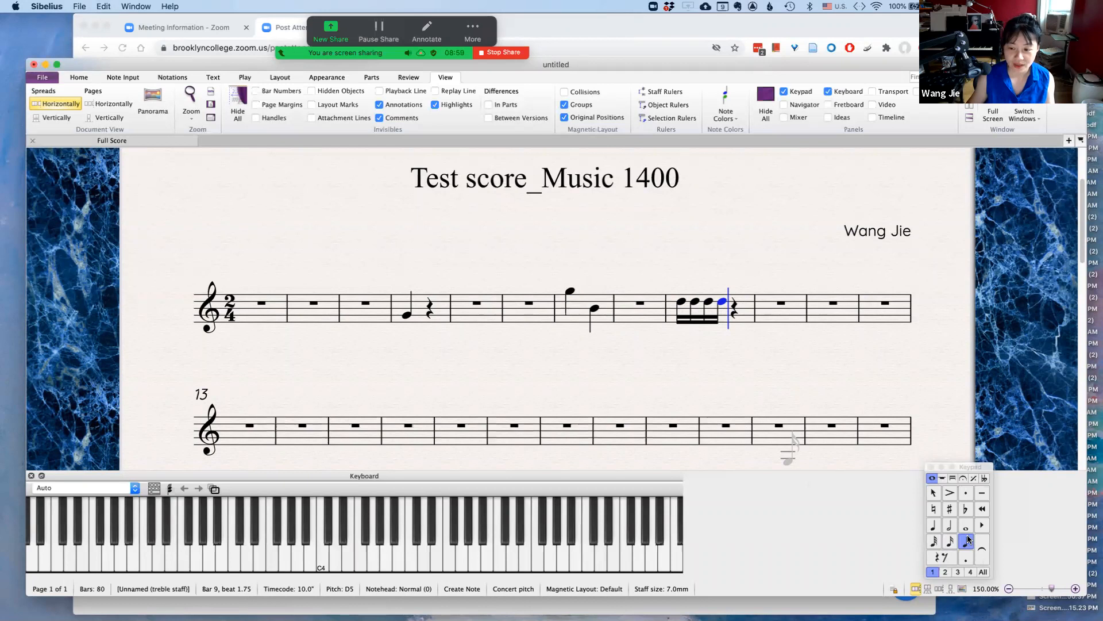
{"action": "left_click", "coordinate": [741, 302]}
{"action": "left_click", "coordinate": [740, 303]}
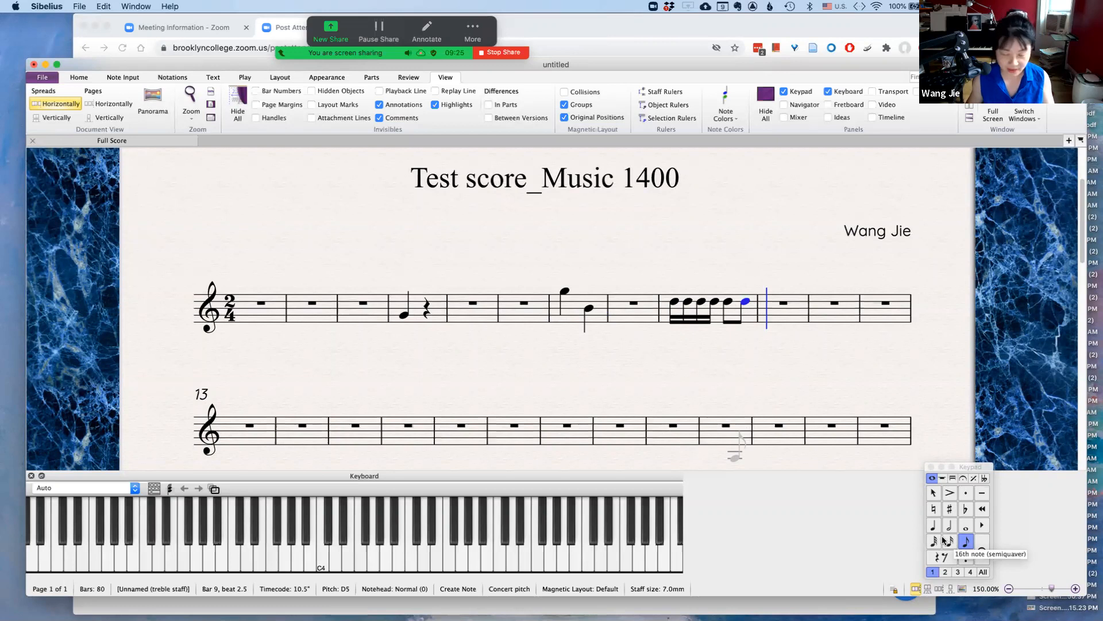
{"action": "key", "text": "Escape"}
{"action": "key", "text": "Escape"}
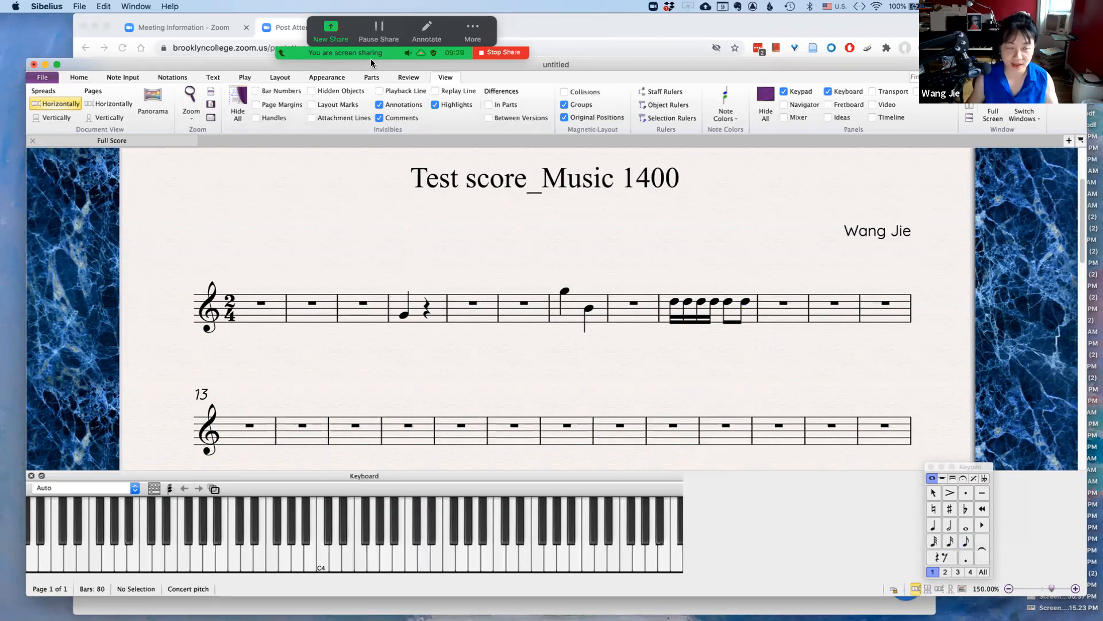
In Zoom, annotate the shared screen with the text "ESC key" above the first staff
{"action": "left_click", "coordinate": [427, 31]}
{"action": "left_click", "coordinate": [293, 81]}
{"action": "left_click", "coordinate": [366, 237]}
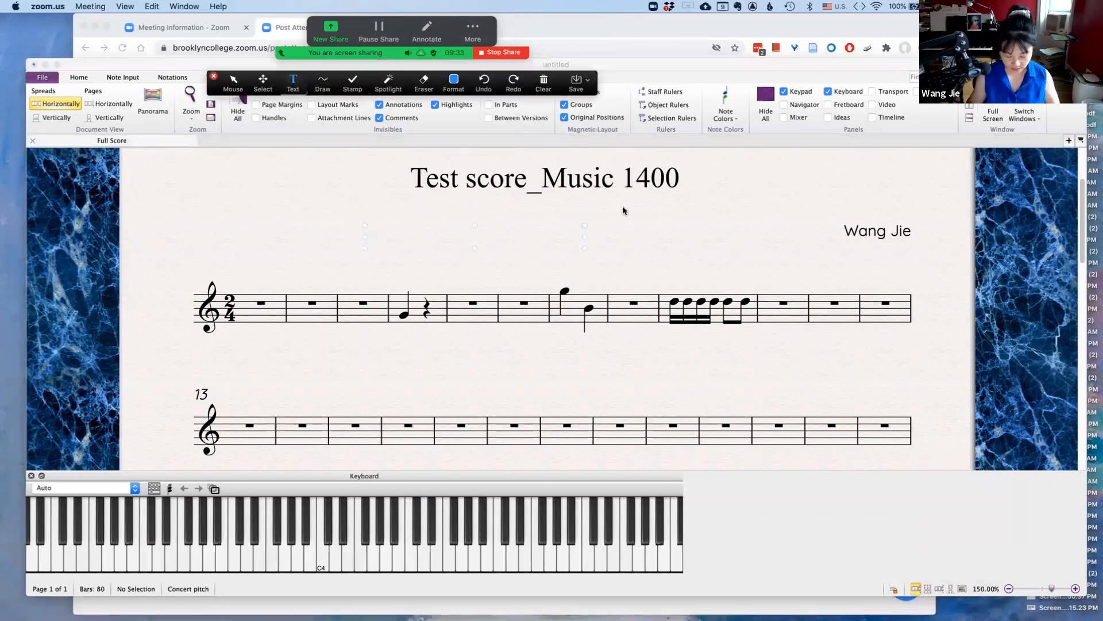
{"action": "type", "text": "ES"}
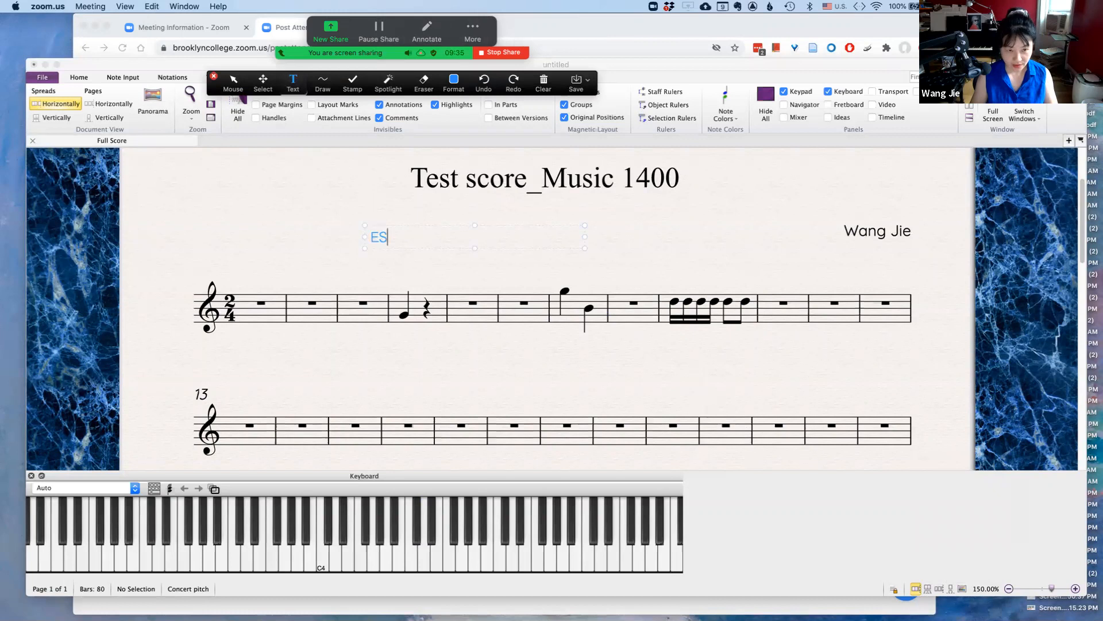
{"action": "type", "text": "C key"}
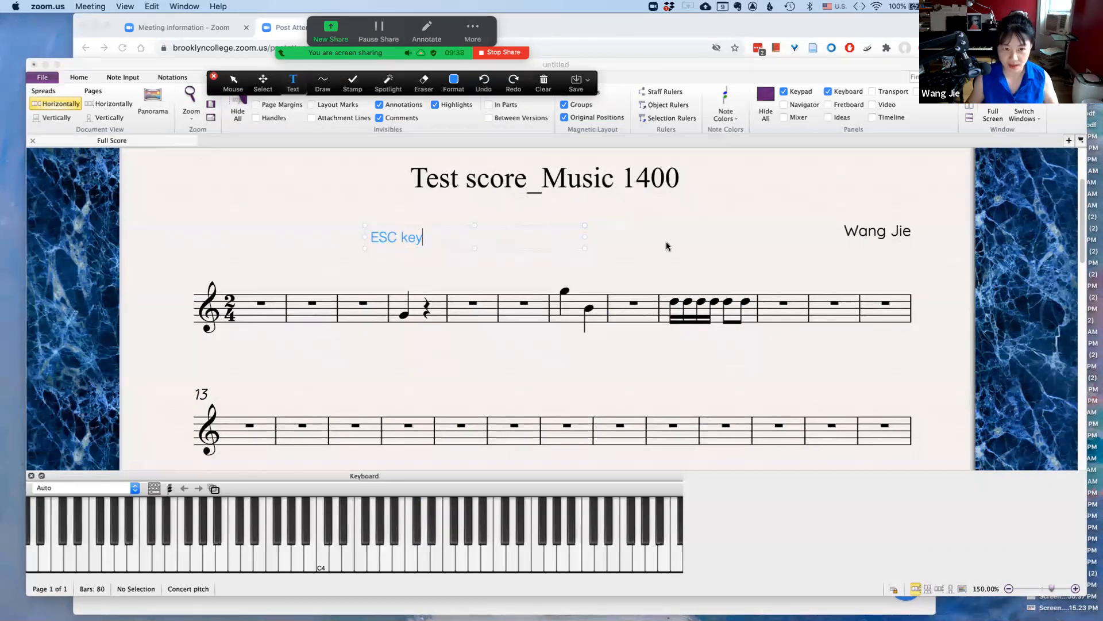
Finish the "ESC key" screen annotation and switch the annotation tool back to the mouse pointer
{"action": "key", "text": "Escape"}
{"action": "left_click", "coordinate": [397, 239]}
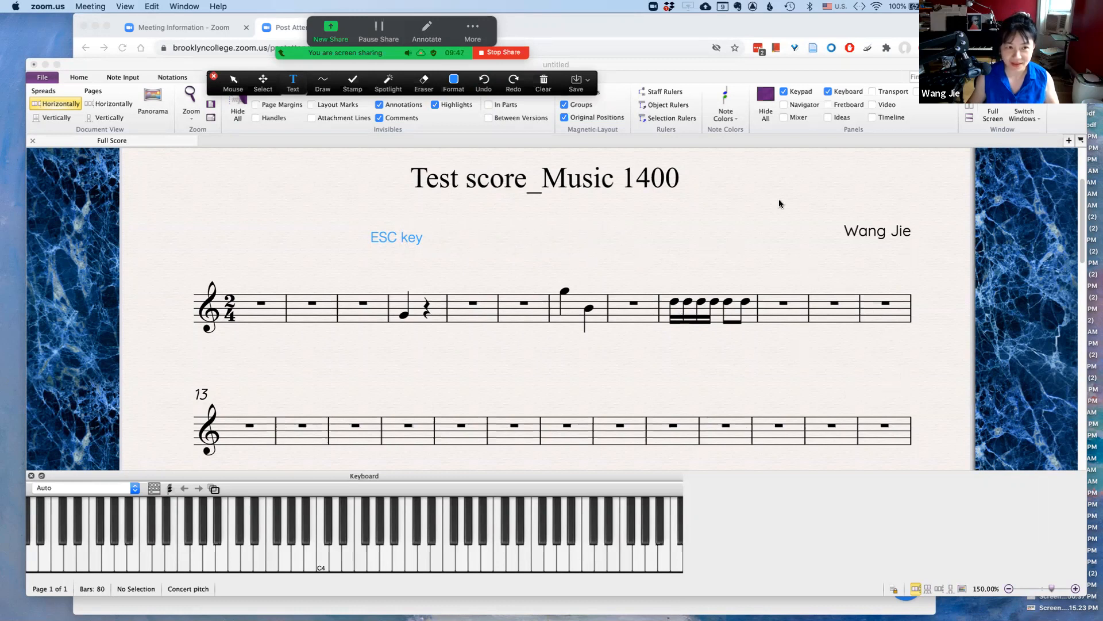
{"action": "left_click", "coordinate": [230, 83]}
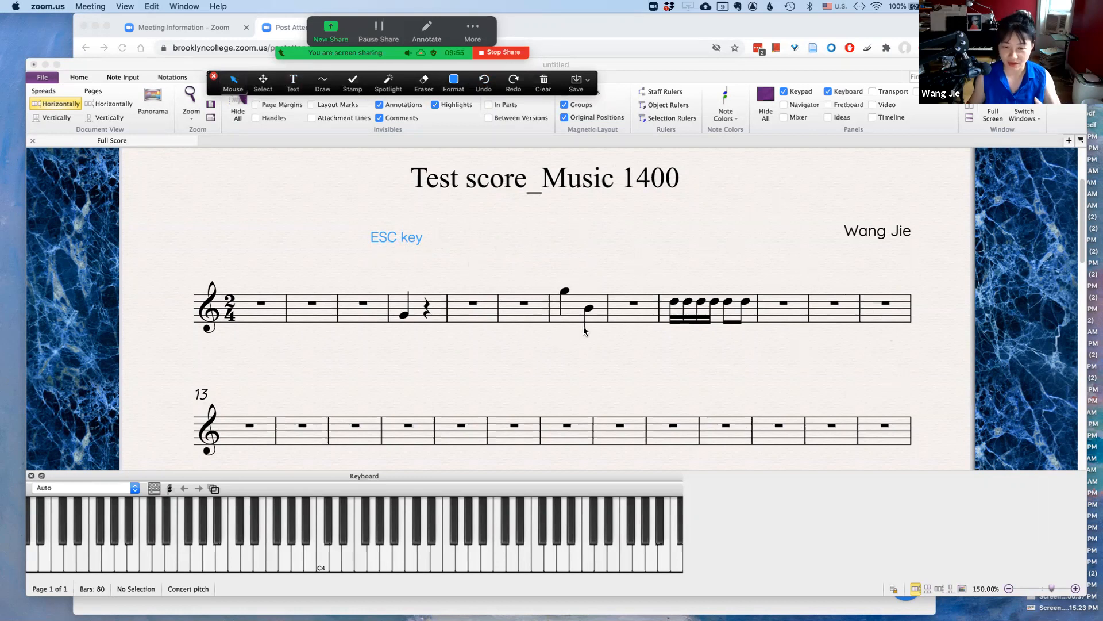
Return to the score, reposition the Keypad, and enter a half note in bar 11
{"action": "left_click", "coordinate": [618, 341]}
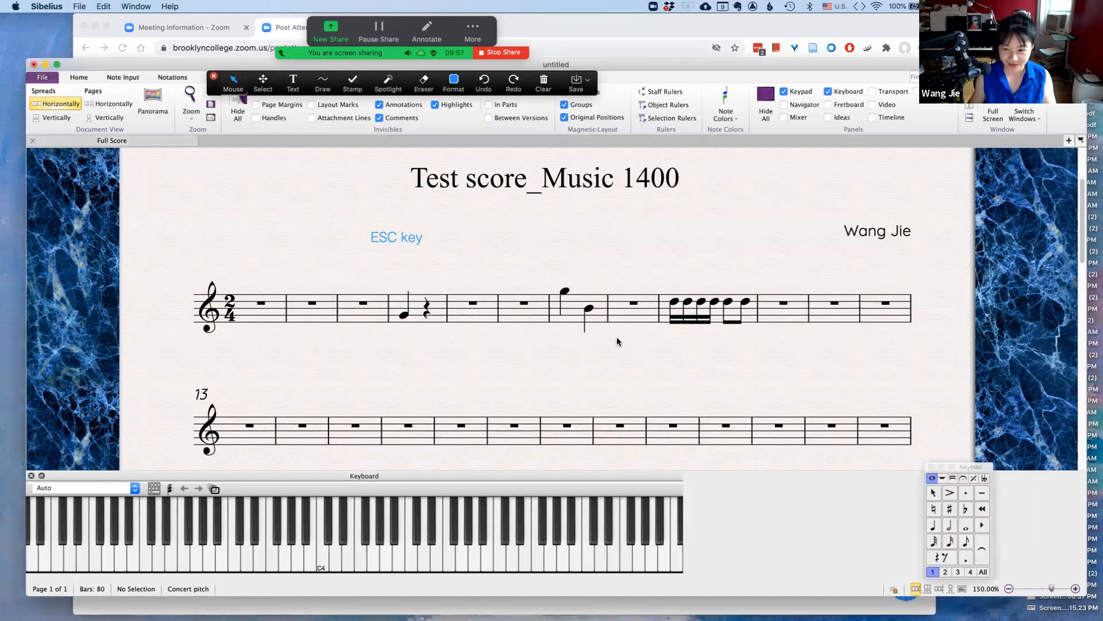
{"action": "left_click", "coordinate": [975, 467]}
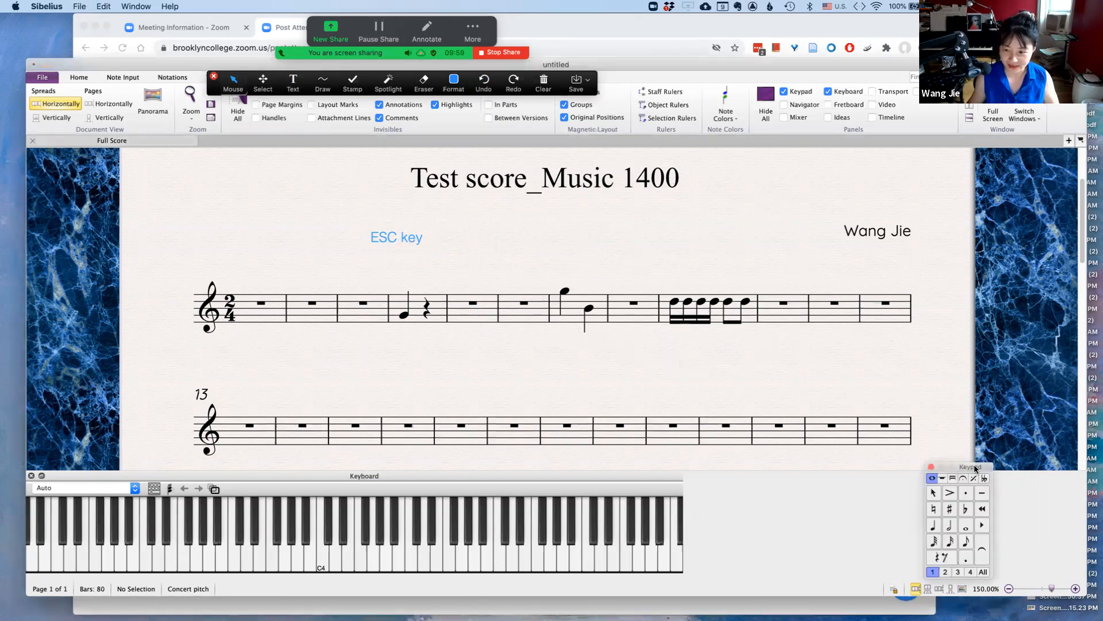
{"action": "left_click_drag", "start_coordinate": [975, 468], "coordinate": [975, 470]}
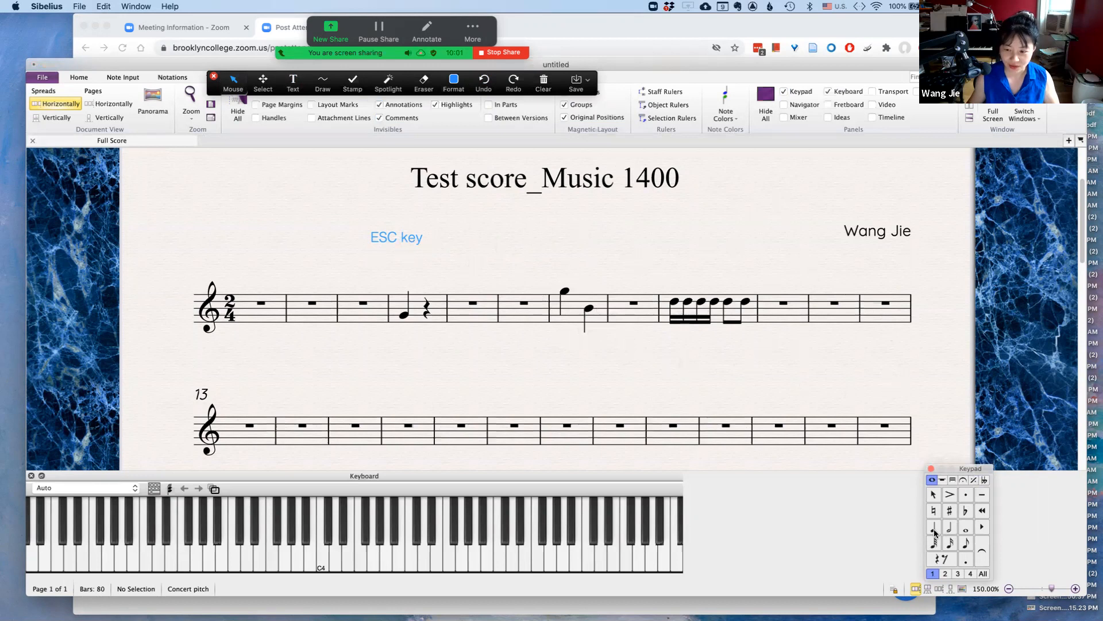
{"action": "left_click", "coordinate": [951, 527]}
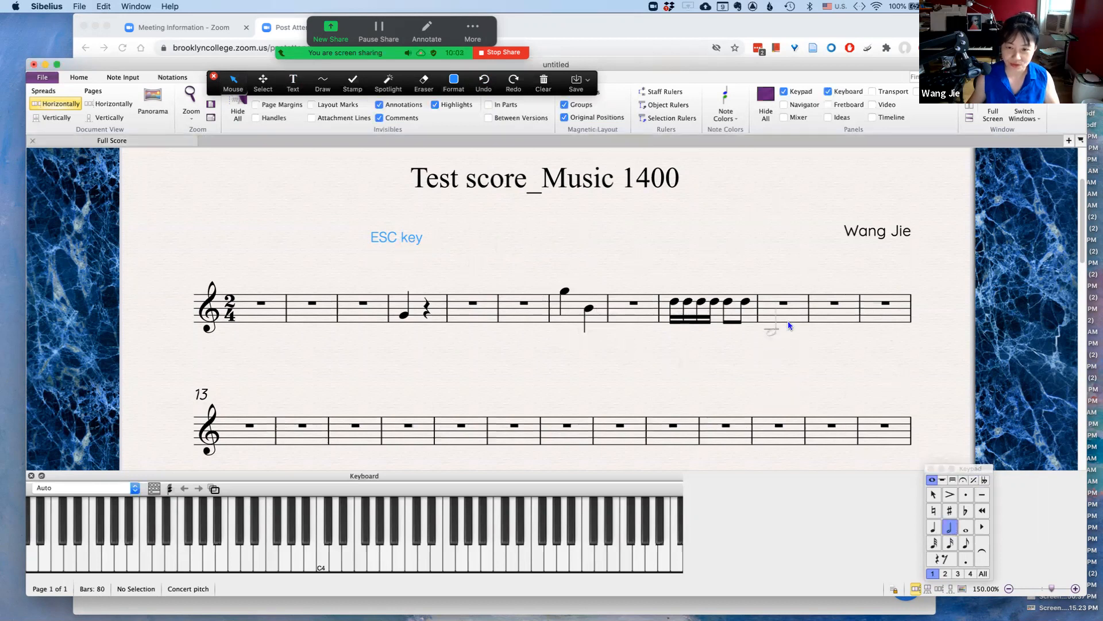
{"action": "left_click", "coordinate": [825, 309]}
Enter a whole note C5 at the start of bar 14 and exit note input
{"action": "left_click", "coordinate": [966, 527]}
{"action": "left_click", "coordinate": [304, 429]}
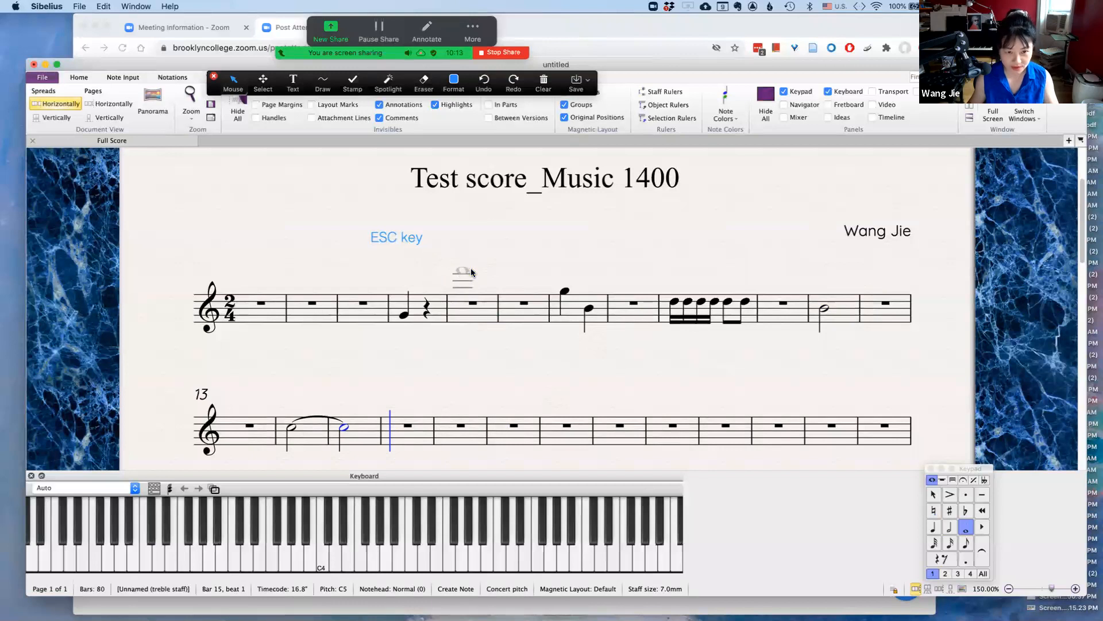
{"action": "key", "text": "Escape"}
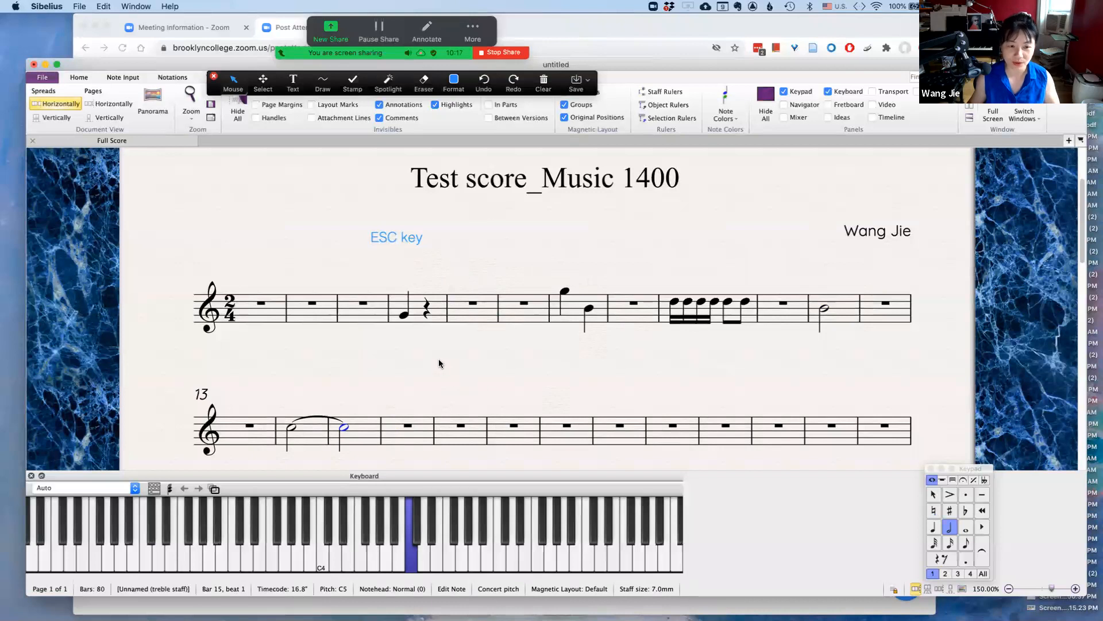
{"action": "key", "text": "Escape"}
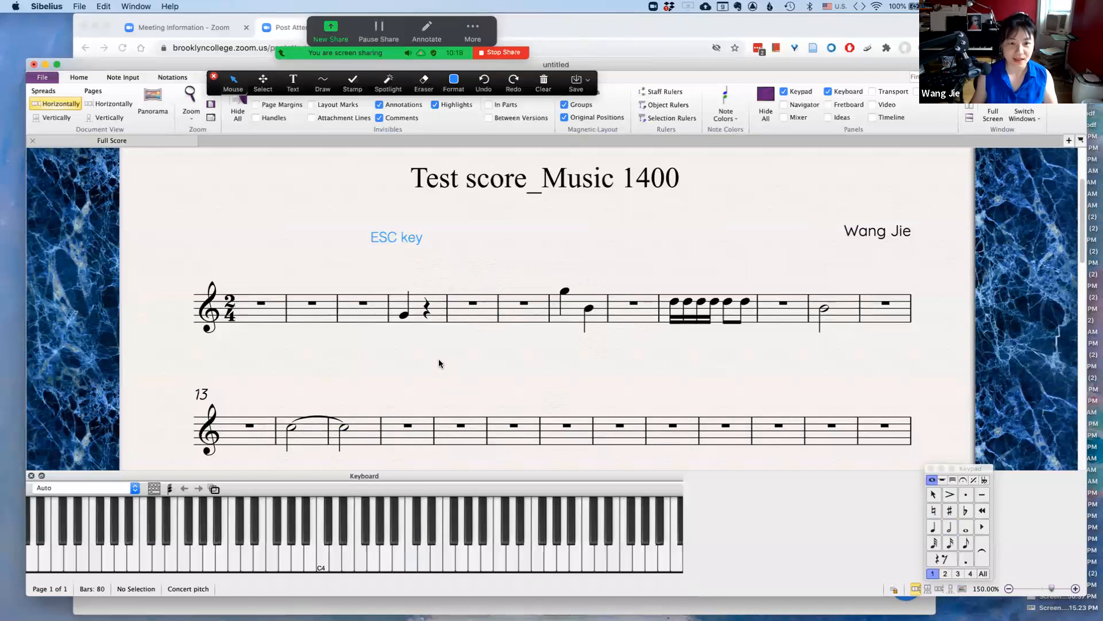
Annotate the shared screen with the text "Type letter n" above the second staff, then return to the mouse pointer
{"action": "scroll", "coordinate": [440, 360], "scroll_direction": "down", "scroll_amount": 5}
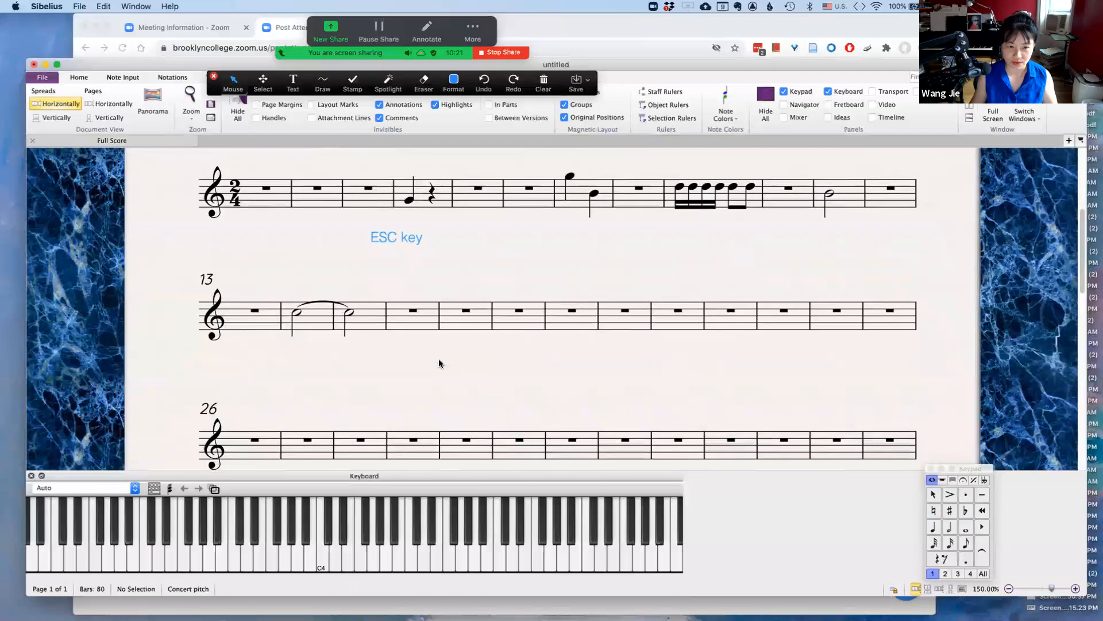
{"action": "scroll", "coordinate": [492, 286], "scroll_direction": "right", "scroll_amount": 2}
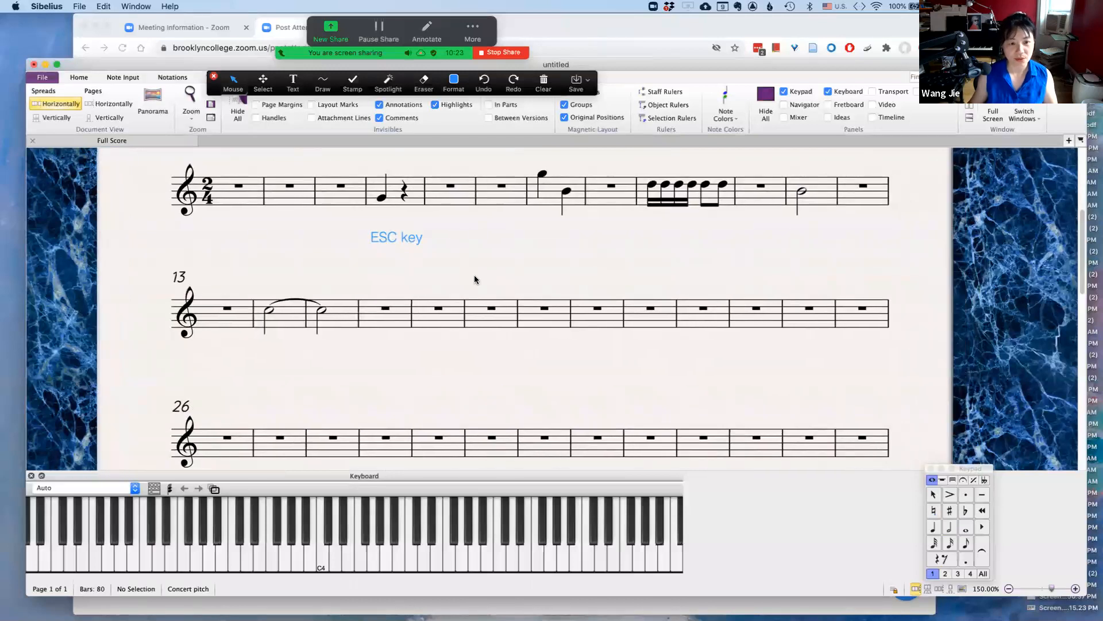
{"action": "left_click", "coordinate": [425, 323]}
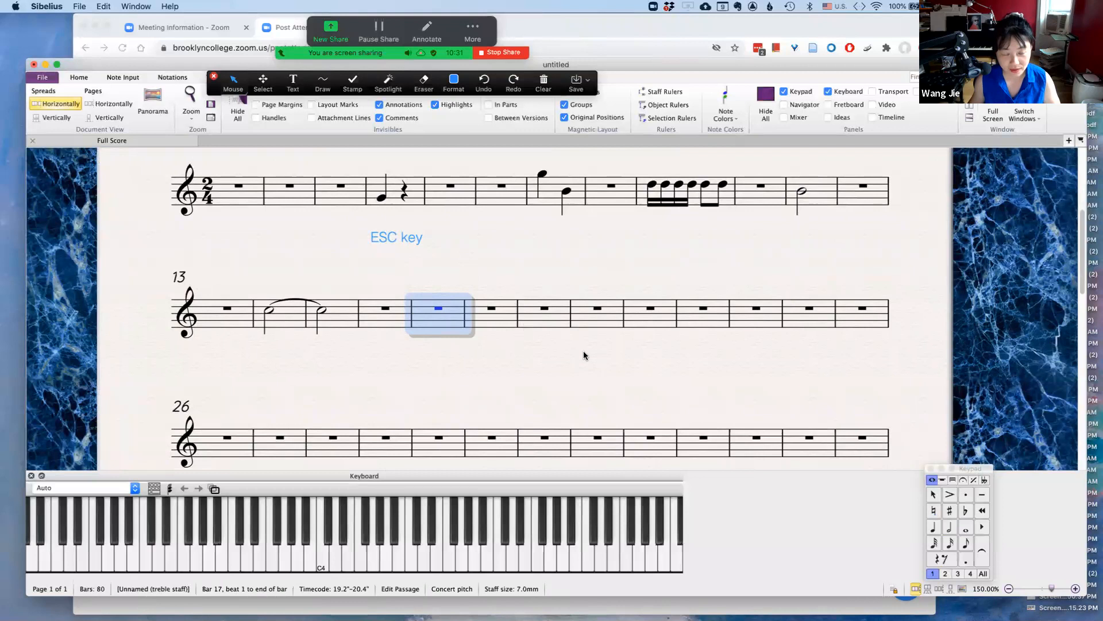
{"action": "key", "text": "Escape"}
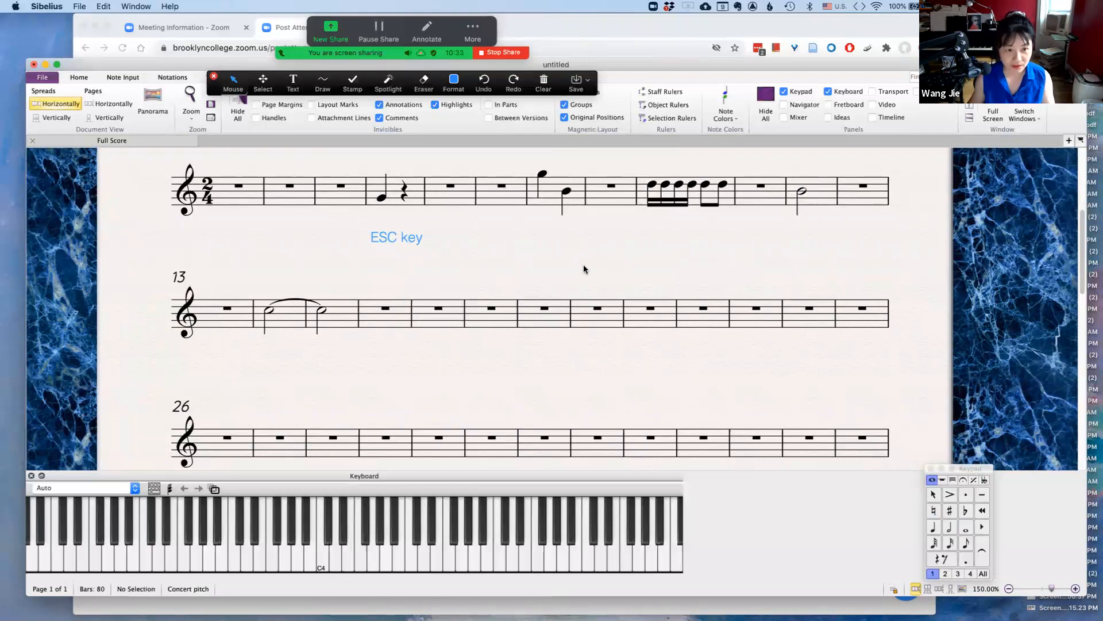
{"action": "left_click", "coordinate": [293, 82]}
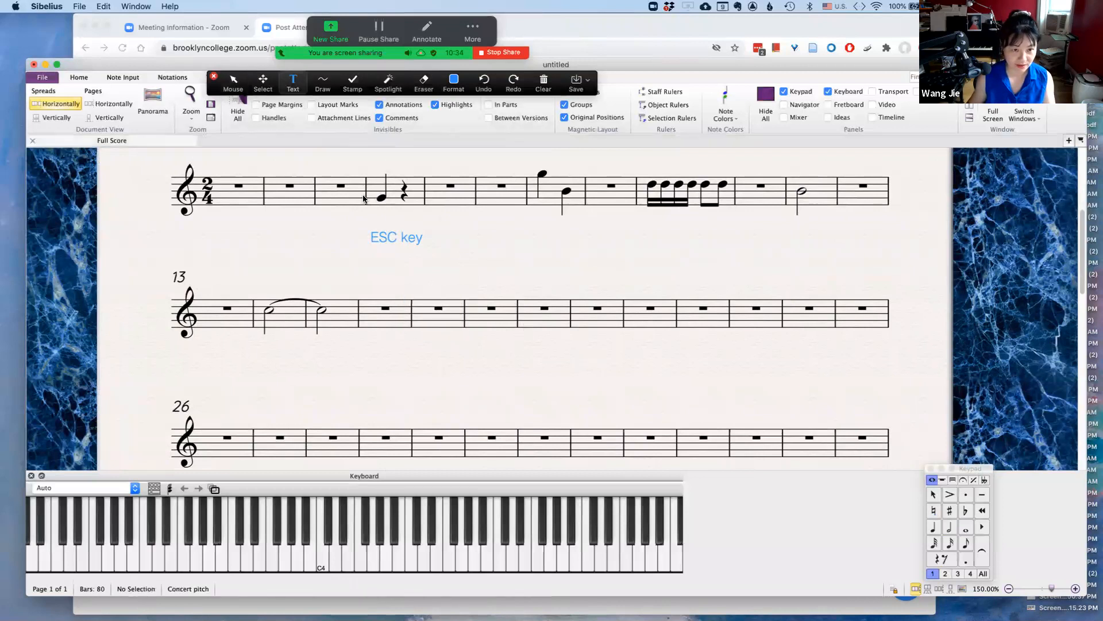
{"action": "left_click", "coordinate": [457, 262]}
{"action": "type", "text": "Type "}
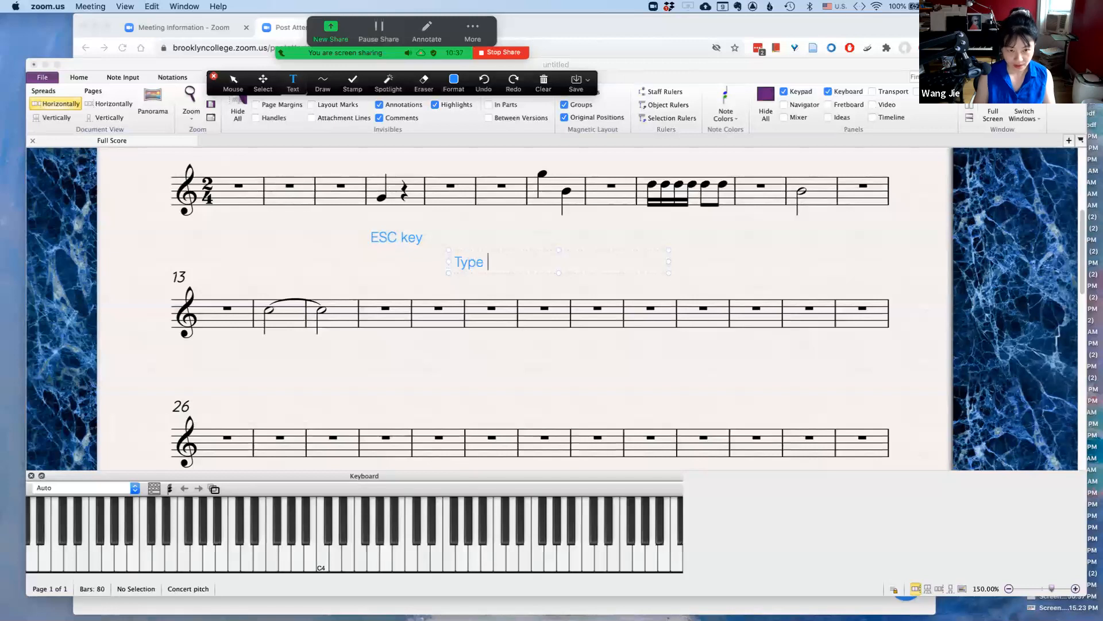
{"action": "type", "text": "letter "}
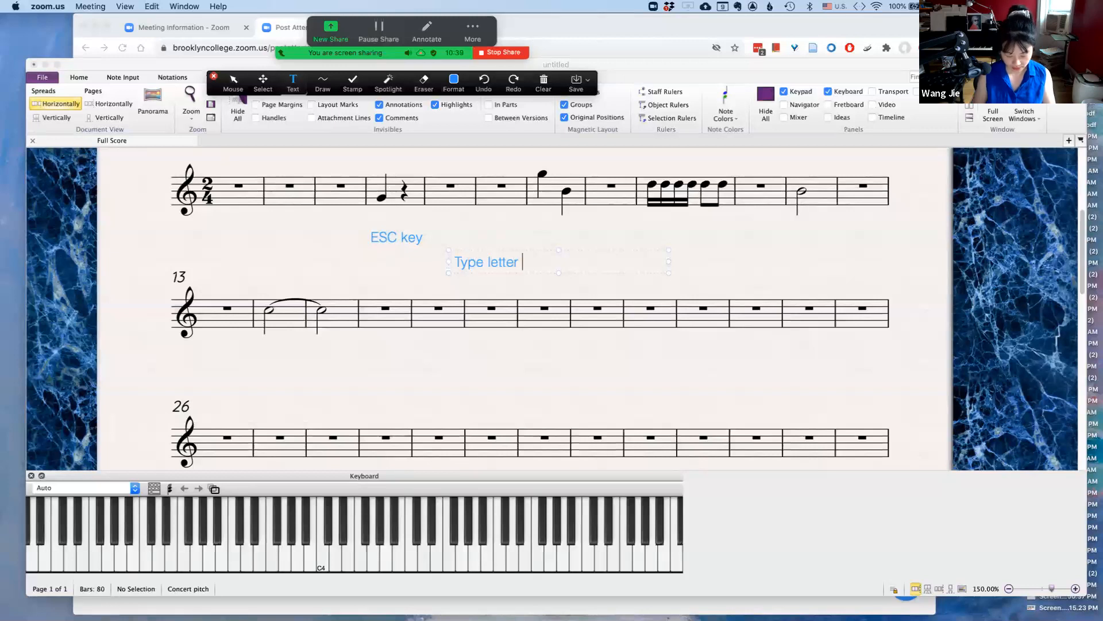
{"action": "type", "text": "n"}
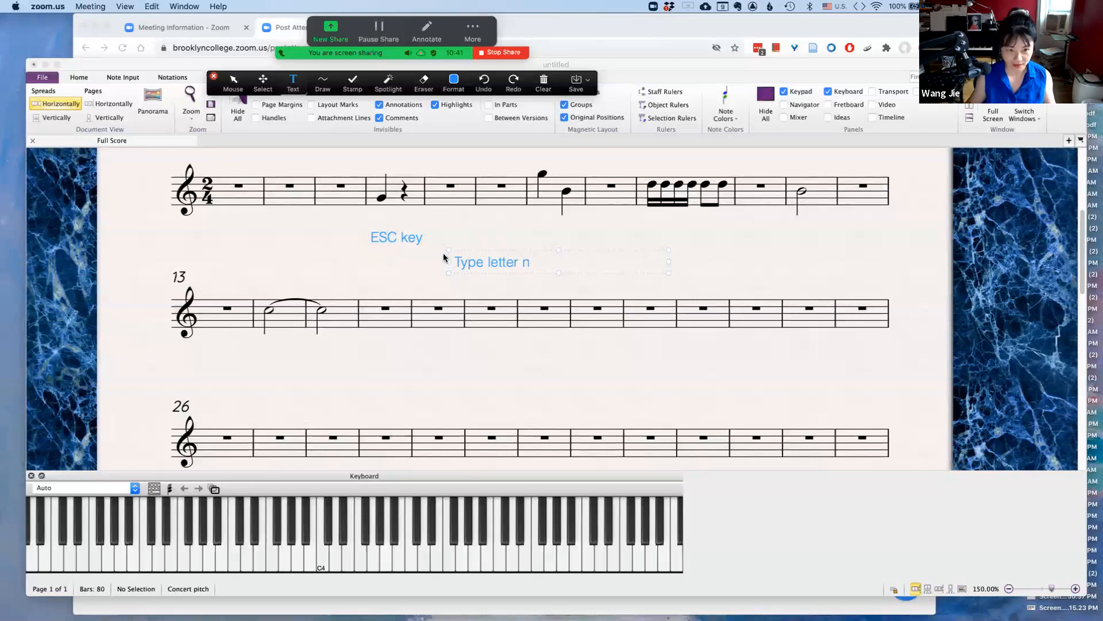
{"action": "left_click", "coordinate": [233, 82]}
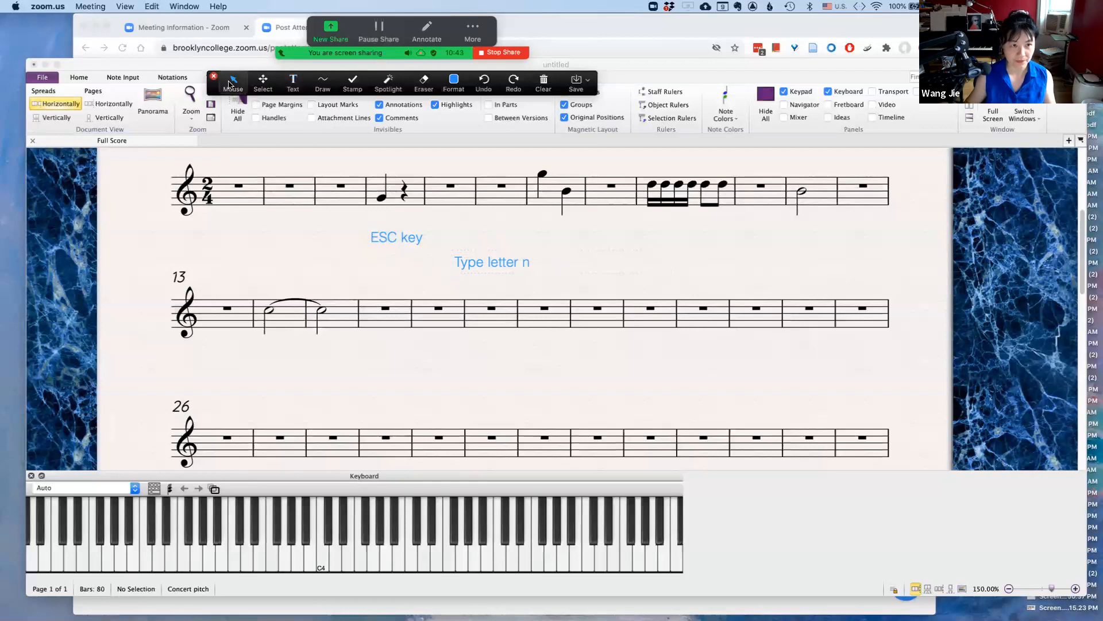
Start note input in bar 17 and enter eighth notes C4 and D4 and a quarter note E4 from the on-screen keyboard
{"action": "left_click", "coordinate": [419, 322]}
{"action": "left_click", "coordinate": [419, 322]}
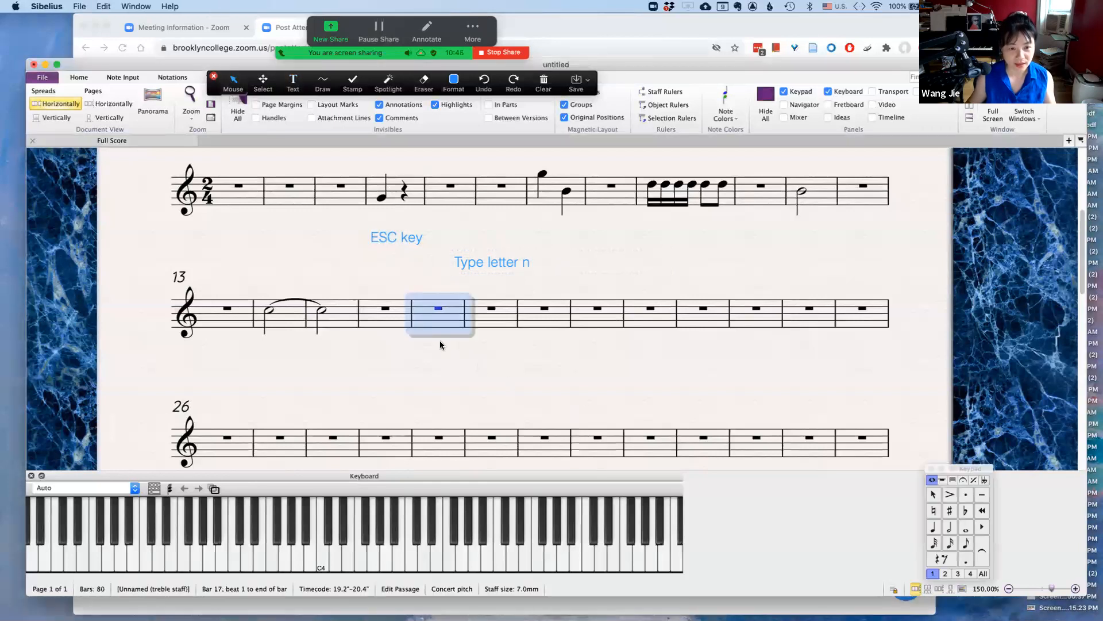
{"action": "key", "text": "n"}
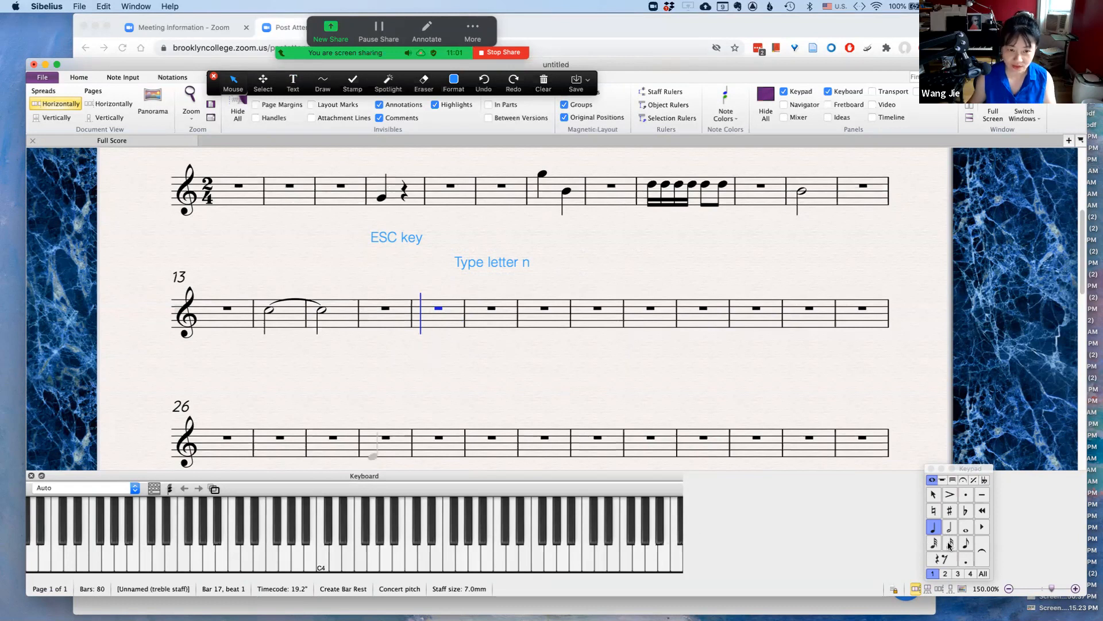
{"action": "left_click", "coordinate": [965, 543]}
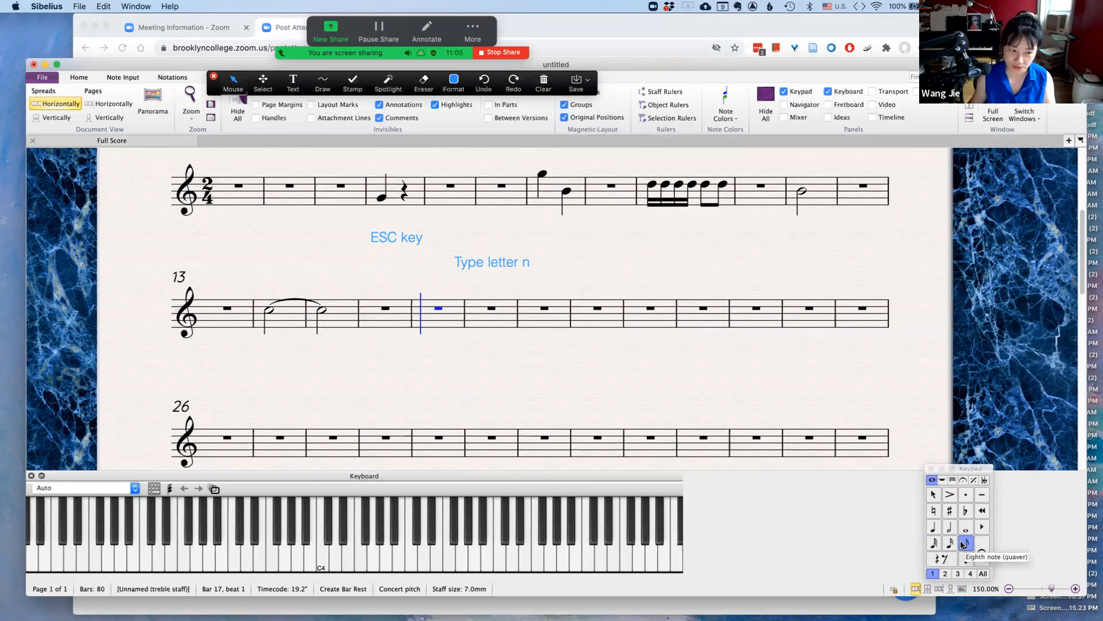
{"action": "left_click", "coordinate": [319, 554]}
{"action": "left_click", "coordinate": [333, 556]}
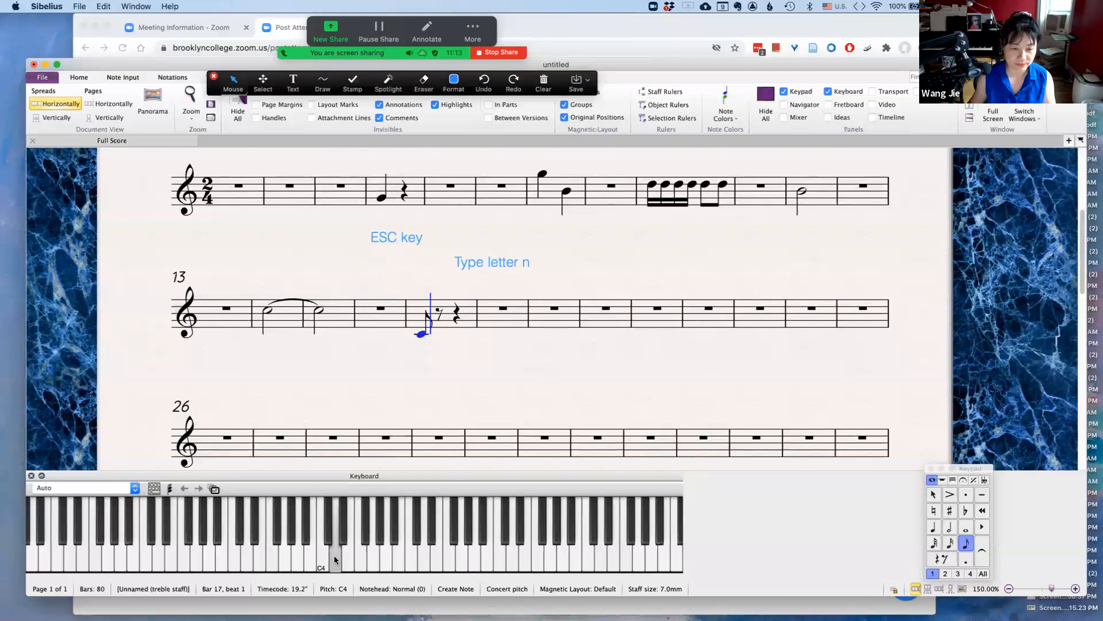
{"action": "left_click", "coordinate": [932, 527]}
{"action": "left_click", "coordinate": [347, 554]}
{"action": "left_click", "coordinate": [348, 555]}
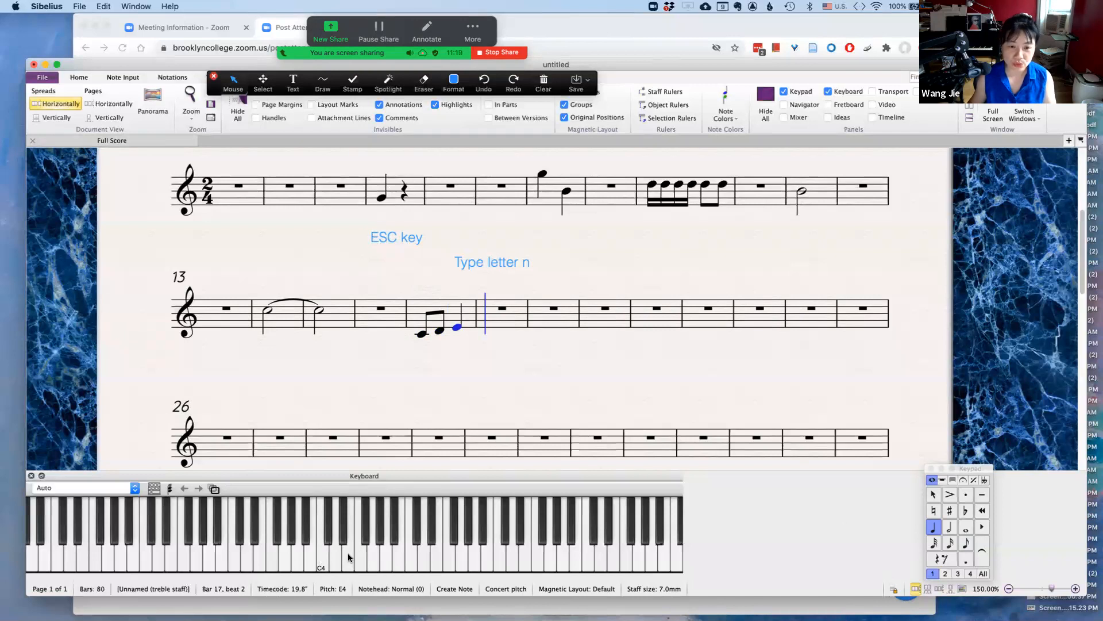
Enter eighth notes E4 and F4 and a quarter note G4 in bar 18, then exit note input
{"action": "left_click", "coordinate": [966, 544]}
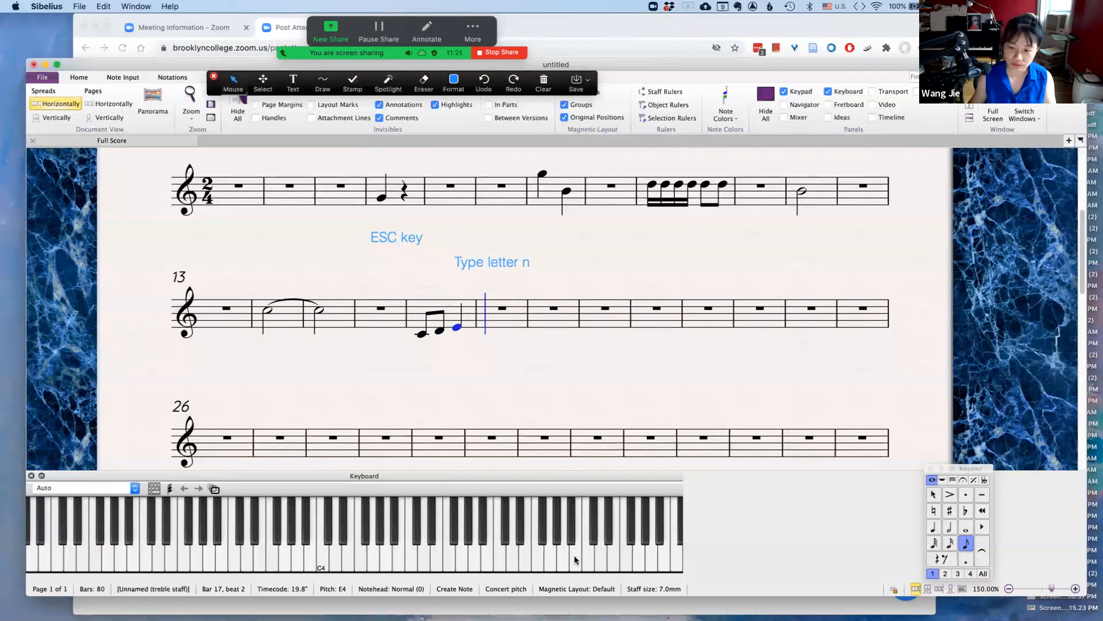
{"action": "left_click", "coordinate": [347, 557]}
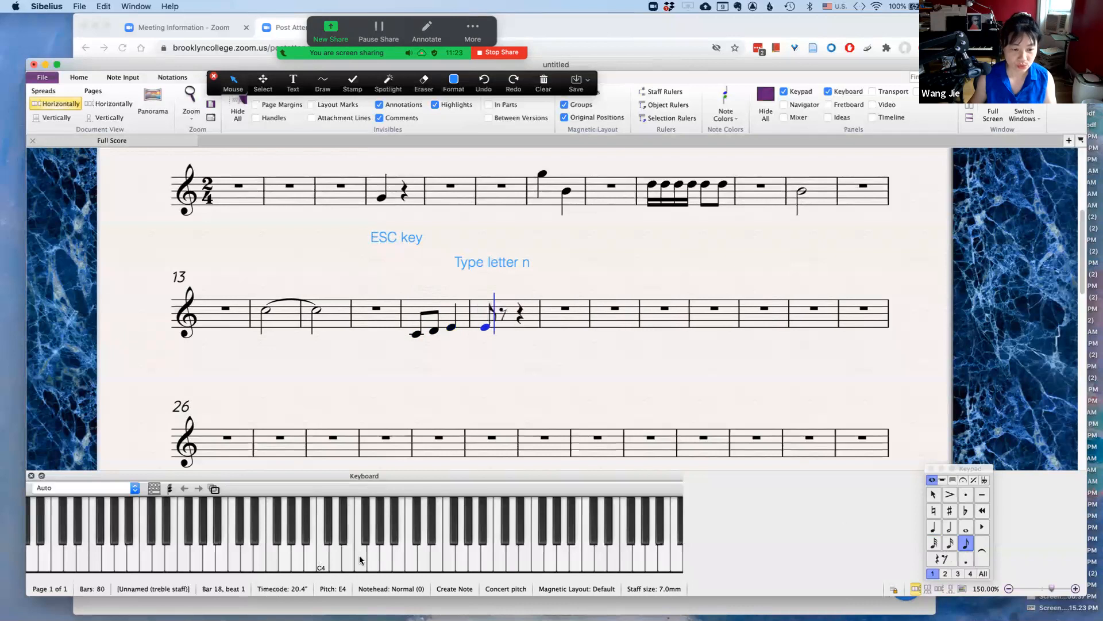
{"action": "left_click", "coordinate": [359, 555]}
{"action": "left_click", "coordinate": [934, 527]}
{"action": "left_click", "coordinate": [372, 556]}
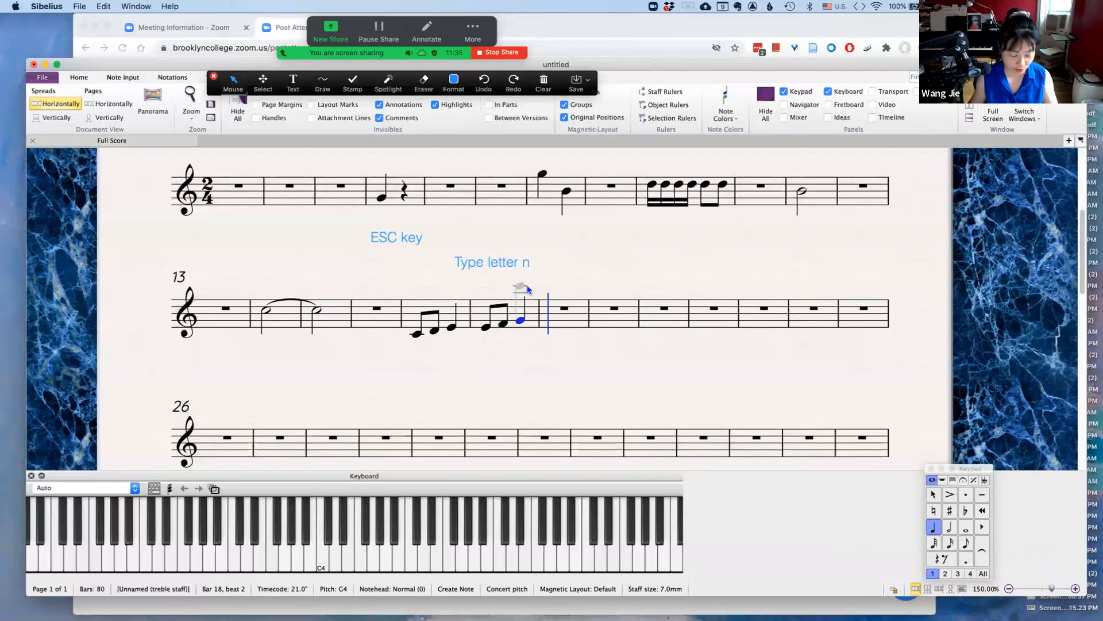
{"action": "key", "text": "Escape"}
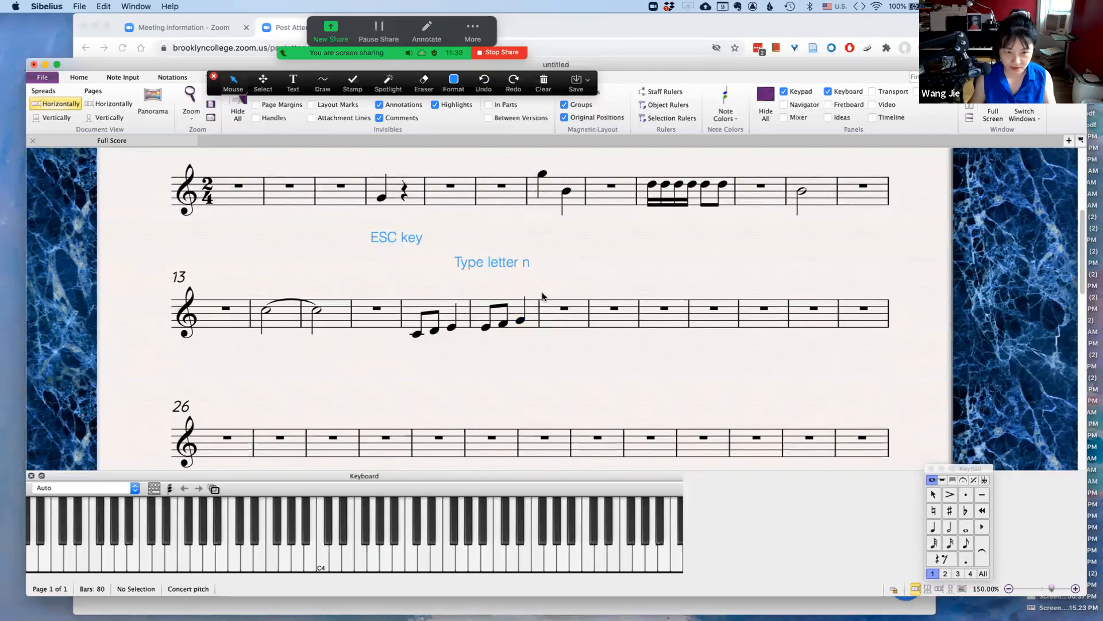
Start note input at bar 20 and enter two quarter notes on G4
{"action": "mouse_move", "coordinate": [645, 262]}
{"action": "left_mouse_down"}
{"action": "mouse_move", "coordinate": [598, 247]}
{"action": "mouse_move", "coordinate": [638, 244]}
{"action": "mouse_move", "coordinate": [638, 254]}
{"action": "left_mouse_up"}
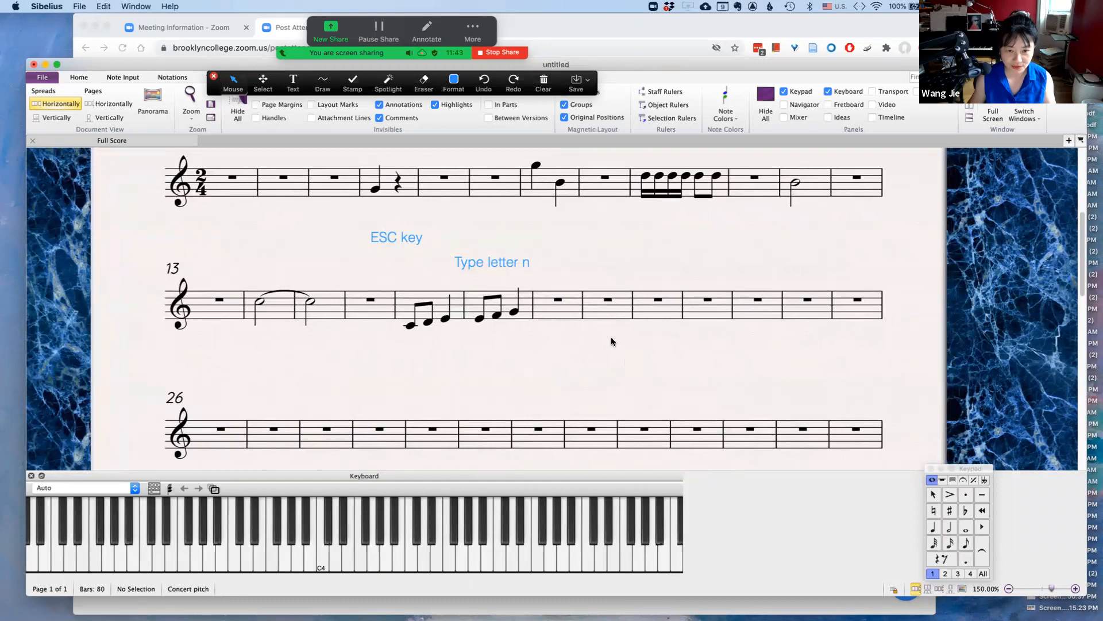
{"action": "left_click", "coordinate": [595, 309]}
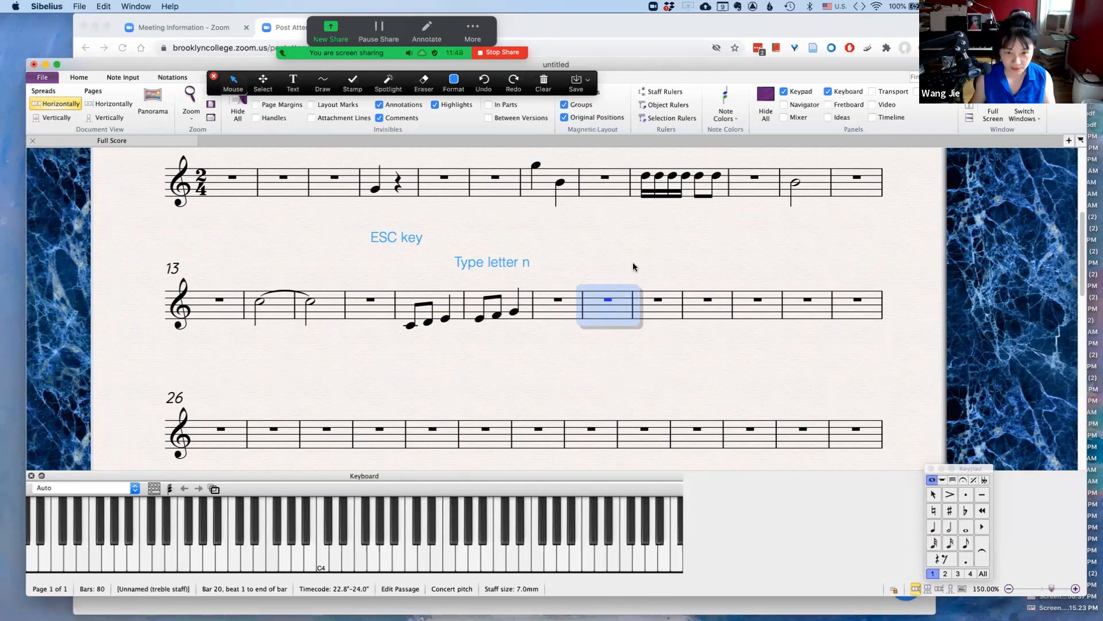
{"action": "key", "text": "n"}
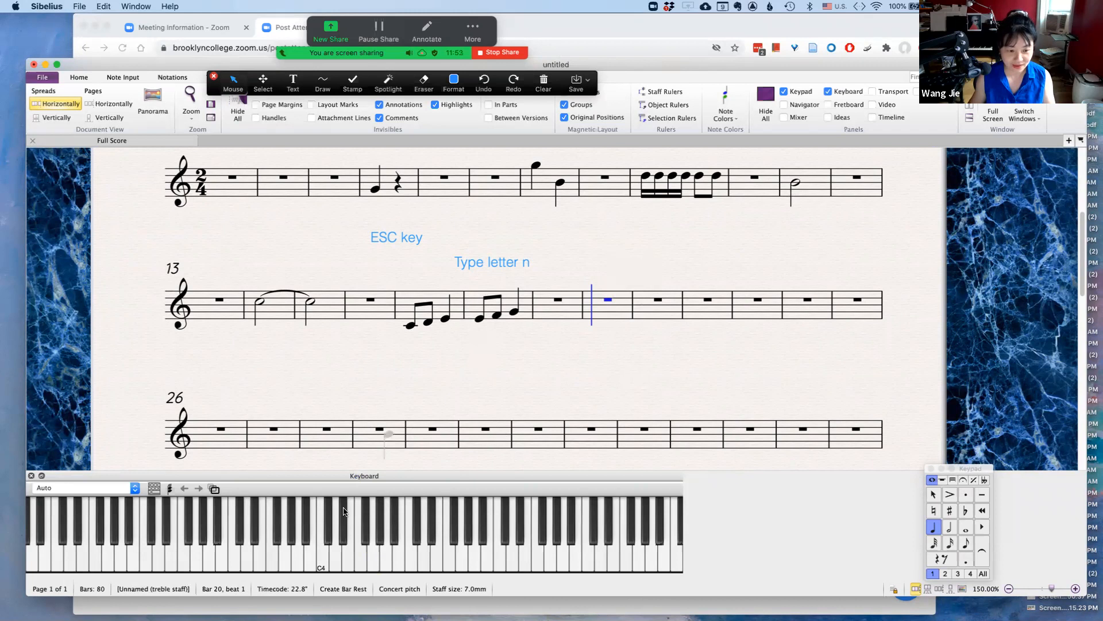
{"action": "left_click", "coordinate": [372, 568]}
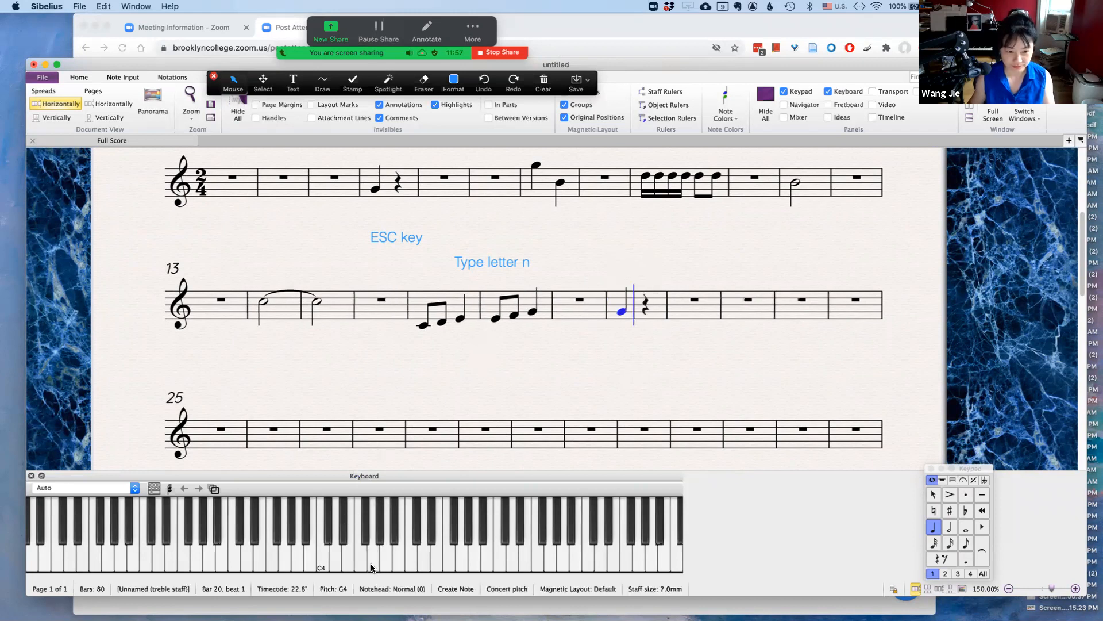
{"action": "left_click", "coordinate": [371, 569]}
Enter two quarter notes on D5 in bar 21 and two quarter notes on E5 in bar 22
{"action": "left_click", "coordinate": [425, 563]}
{"action": "left_click", "coordinate": [425, 561]}
{"action": "left_click", "coordinate": [438, 566]}
{"action": "left_click", "coordinate": [438, 566]}
Fill bar 23 with a half note D5 and exit note input
{"action": "left_click", "coordinate": [949, 527]}
{"action": "left_click", "coordinate": [423, 557]}
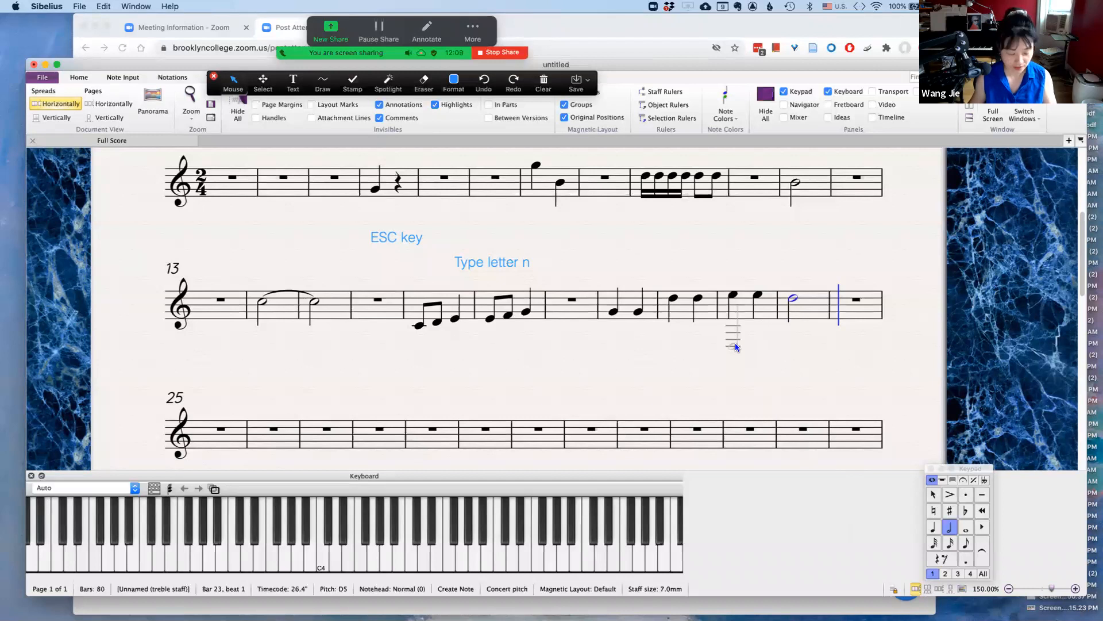
{"action": "key", "text": "Escape"}
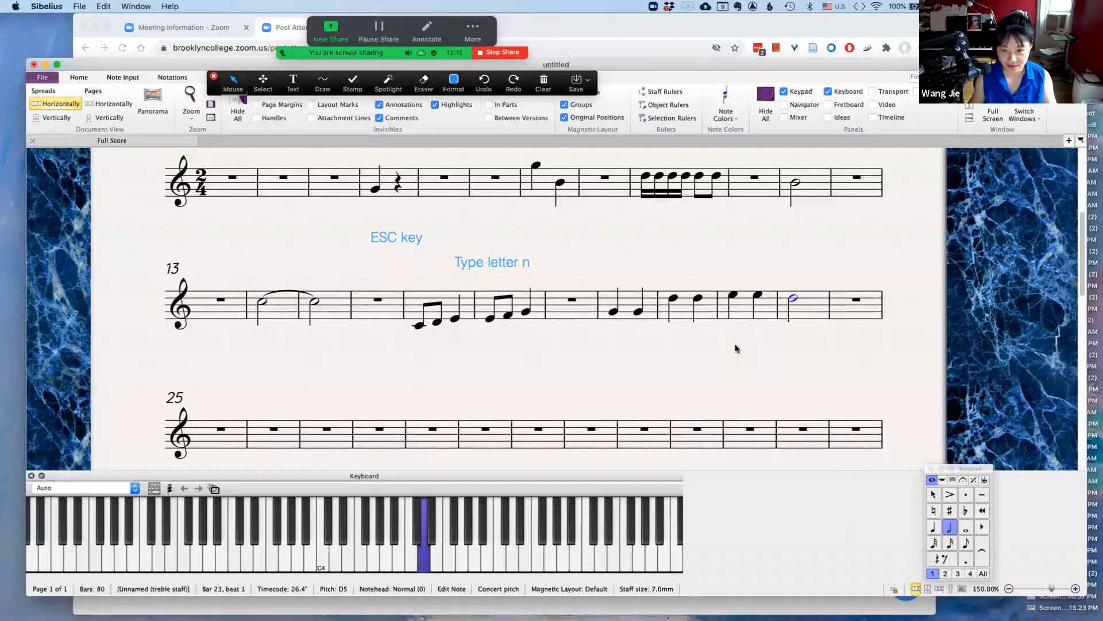
{"action": "key", "text": "Escape"}
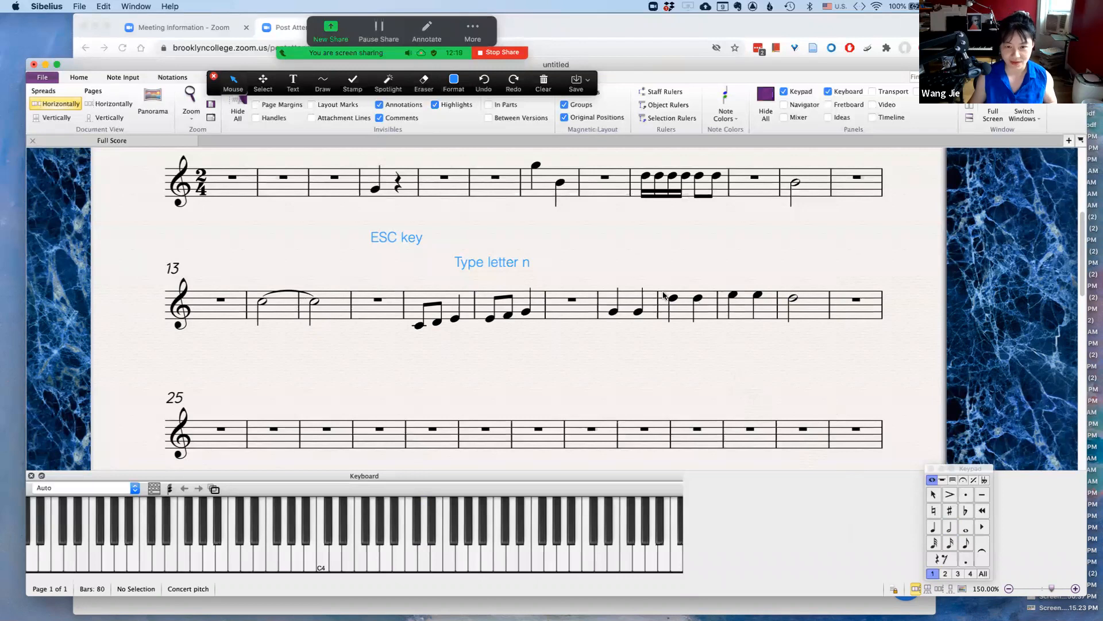
Play back the score from bar 20, then stop playback and clear the selection
{"action": "left_click", "coordinate": [611, 303]}
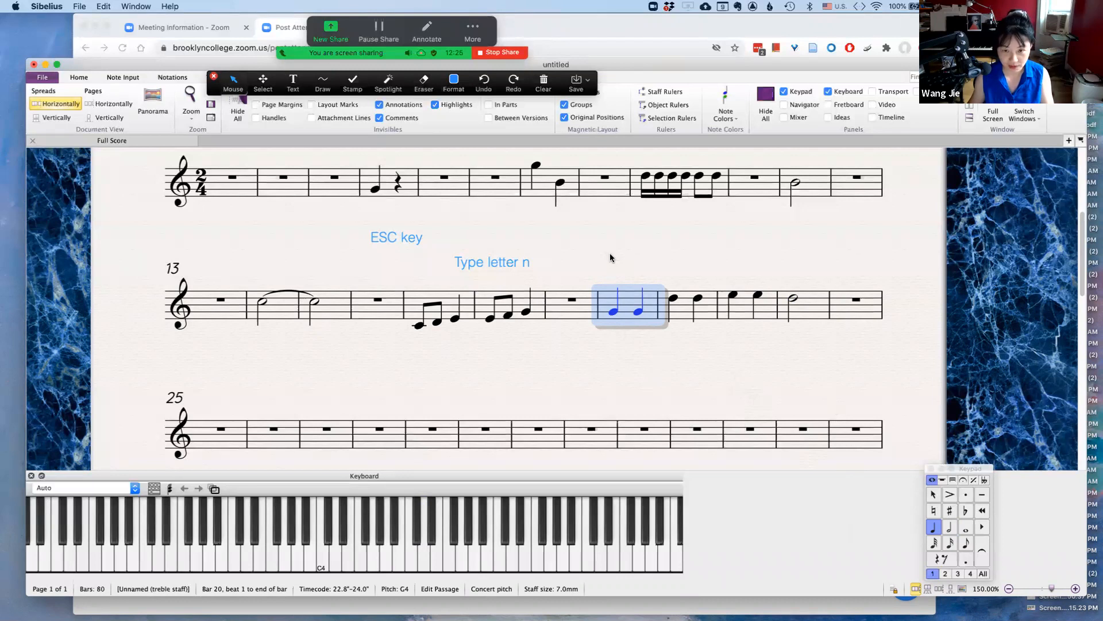
{"action": "key", "text": "p"}
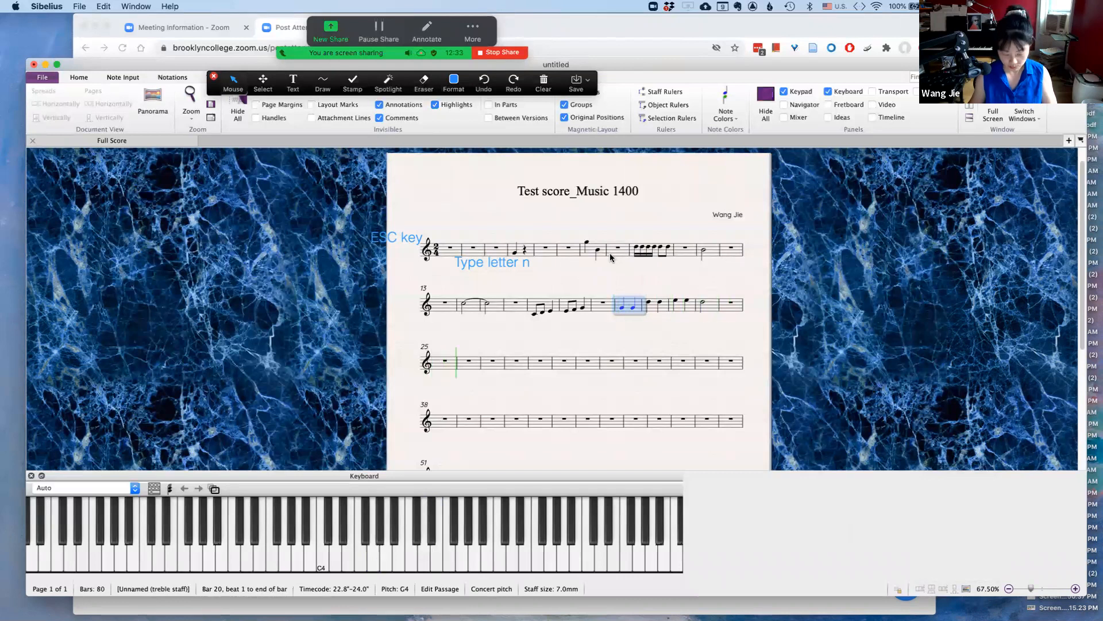
{"action": "key", "text": "space"}
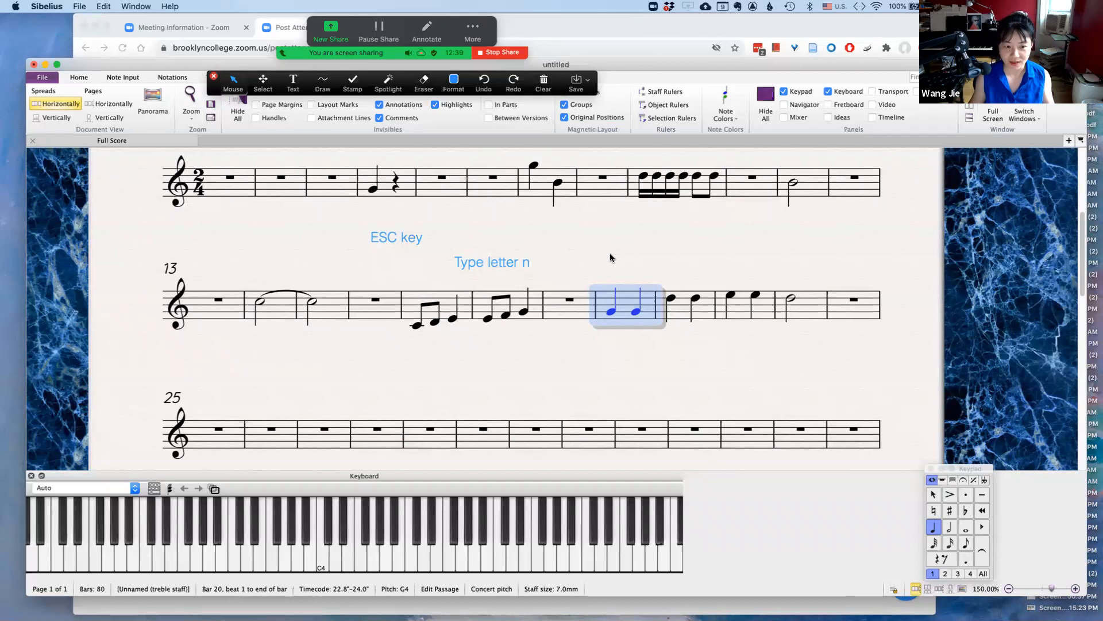
{"action": "key", "text": "Escape"}
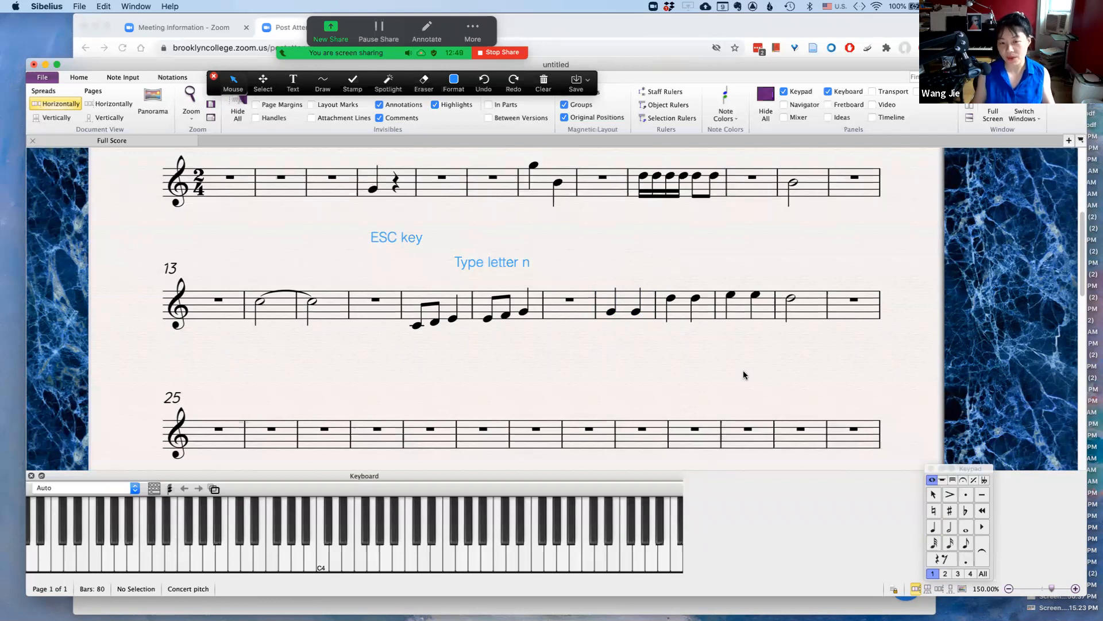
Stop sharing the screen in Zoom
{"action": "left_click_drag", "start_coordinate": [687, 384], "coordinate": [653, 401]}
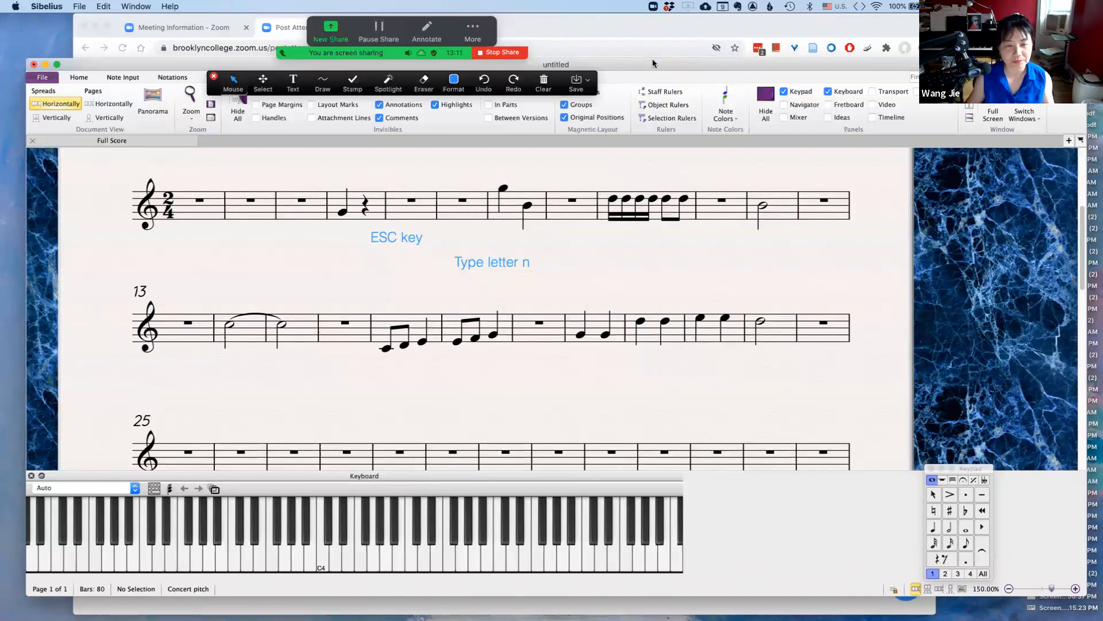
{"action": "left_click", "coordinate": [502, 52]}
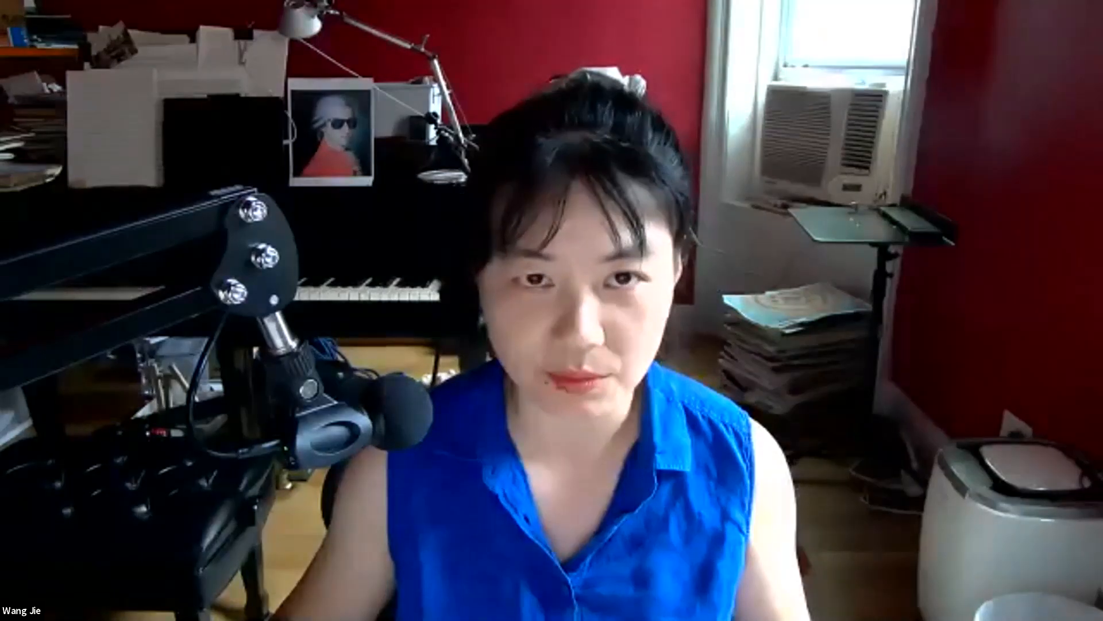